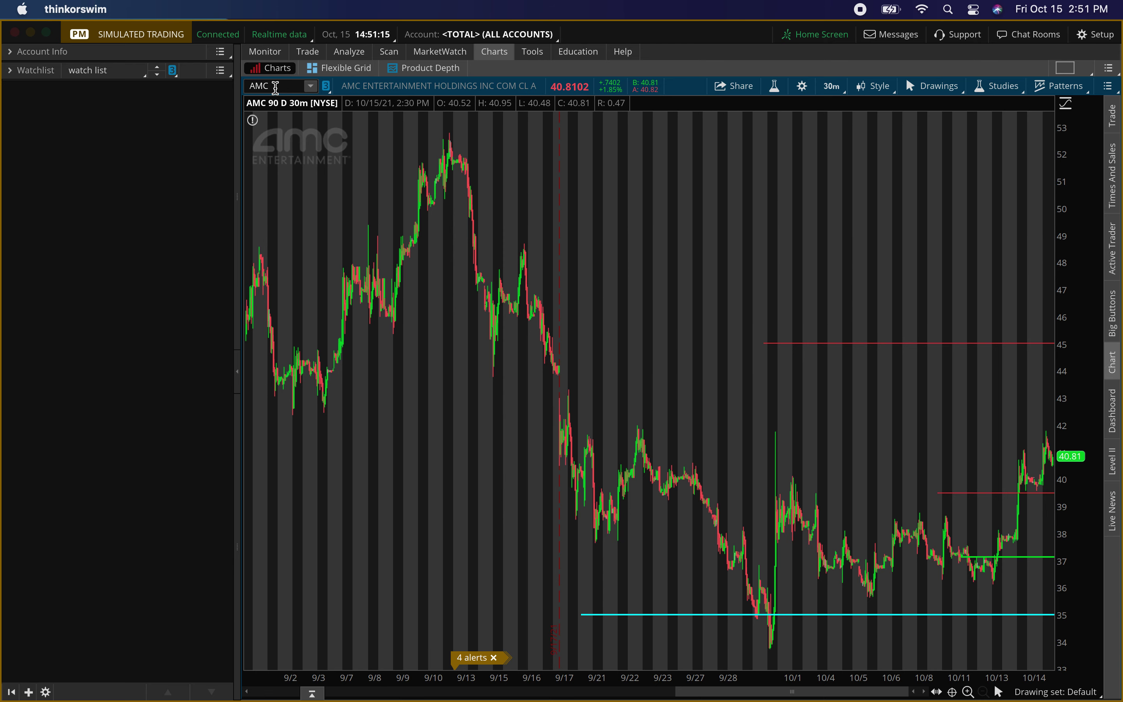
- Load the GME chart, then switch the ticker back to AMC
click(291, 88)
text(GME)
key(Return)
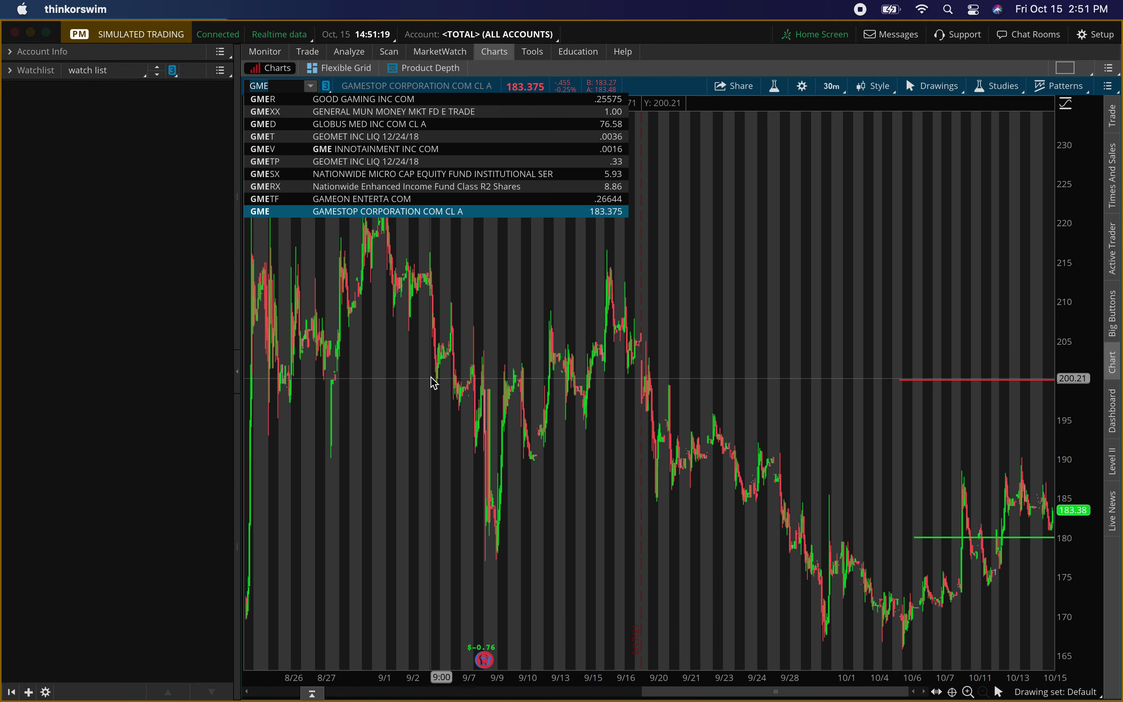
click(282, 90)
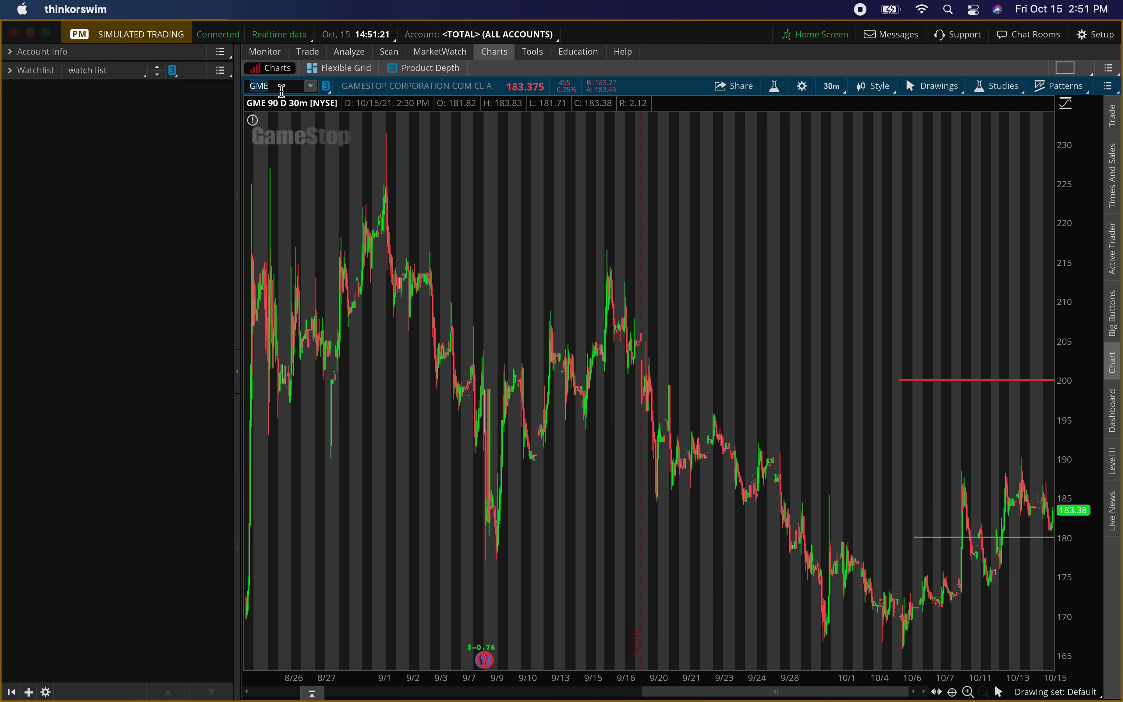
key(BackSpace)
key(BackSpace)
key(BackSpace)
text(AMC)
key(Return)
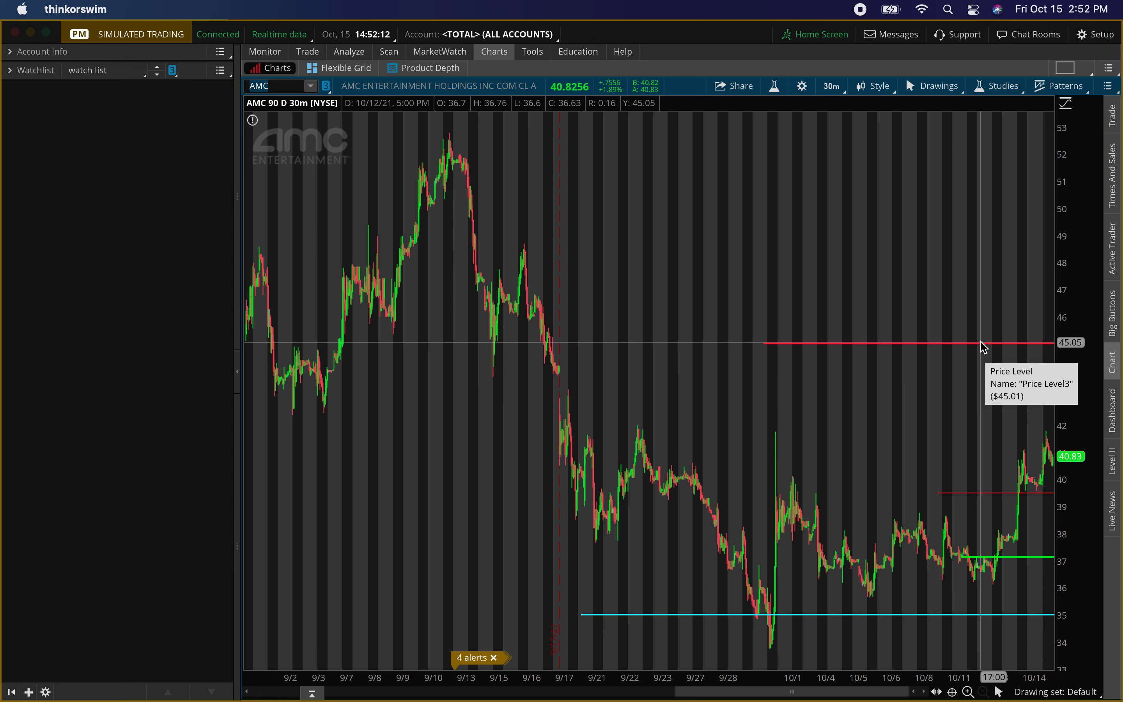
- Set the AMC chart to 5 D : 5m and zoom in on Wednesday through Friday
click(840, 92)
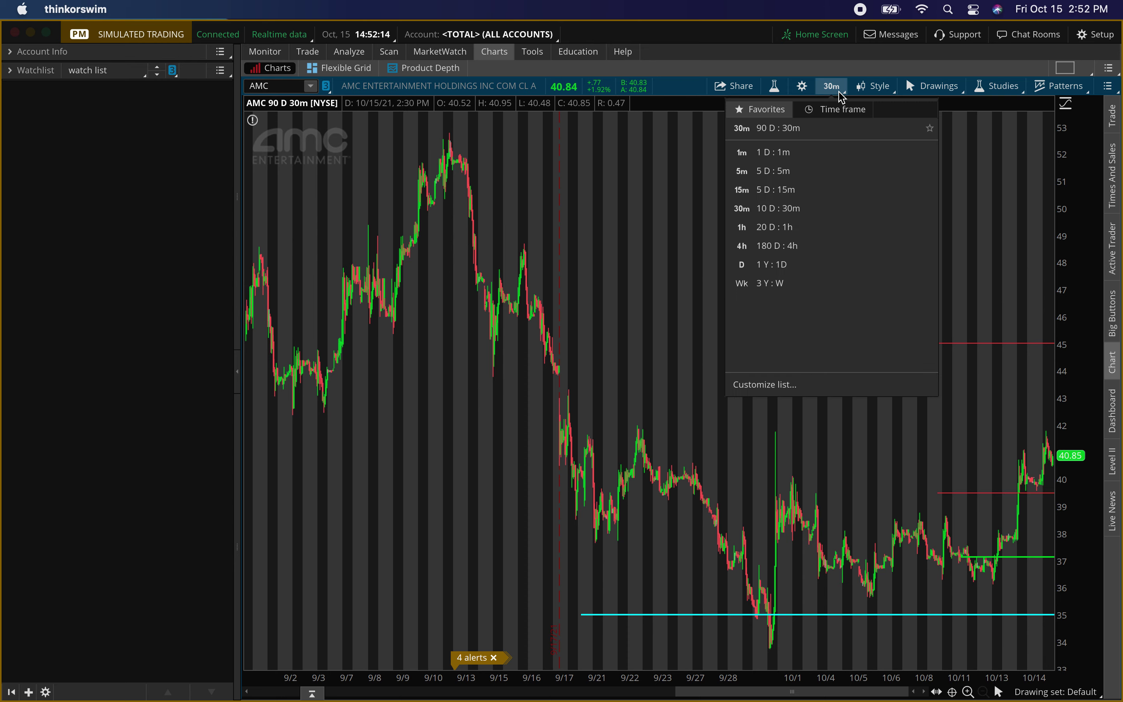
click(778, 170)
drag(686, 516, 1005, 514)
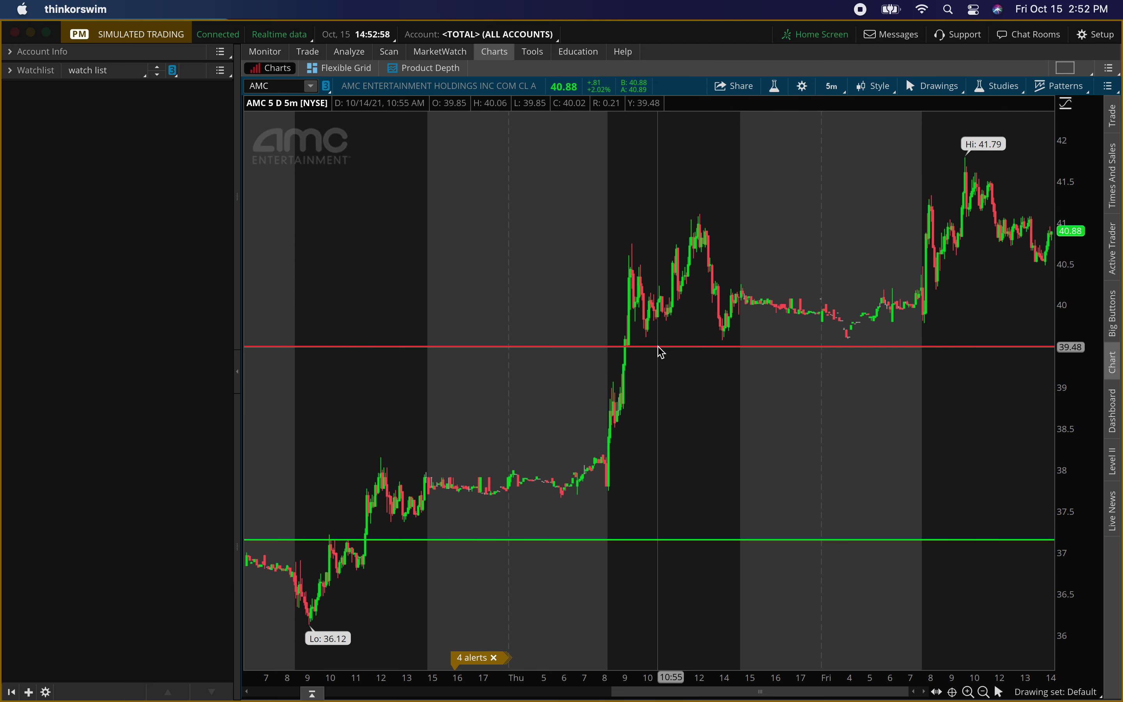
- Zoom into Thursday's session, scroll to today, then zoom out until Monday–Friday is visible
drag(596, 376, 764, 385)
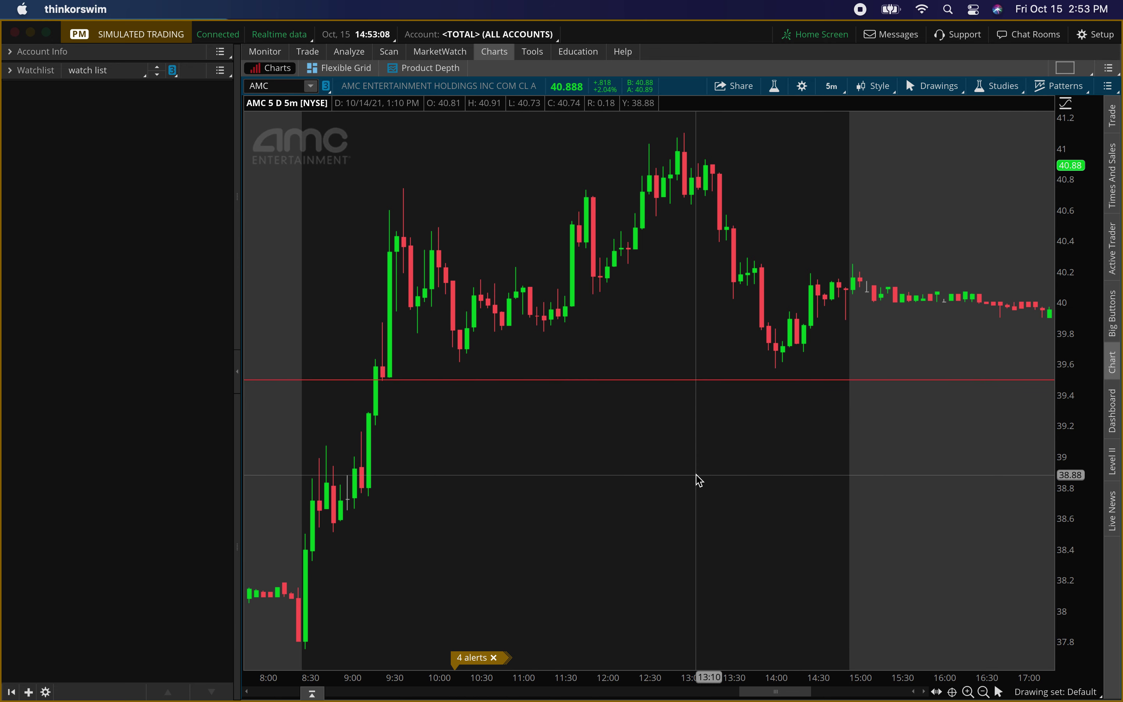
drag(792, 695, 952, 687)
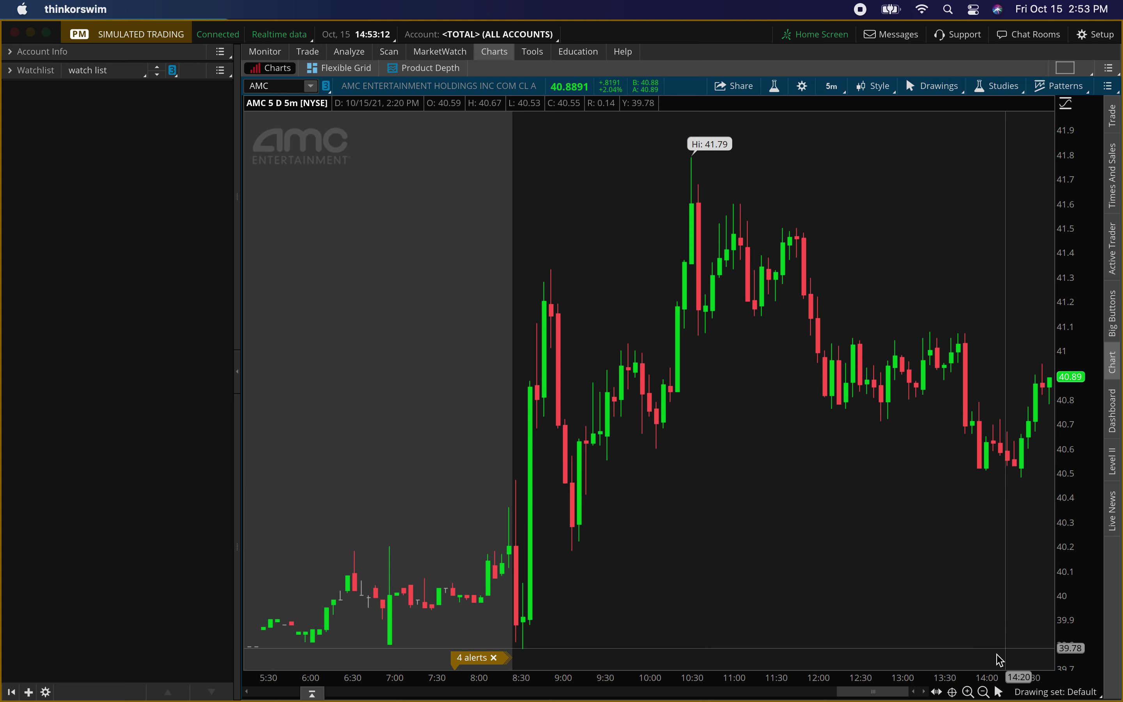
click(983, 693)
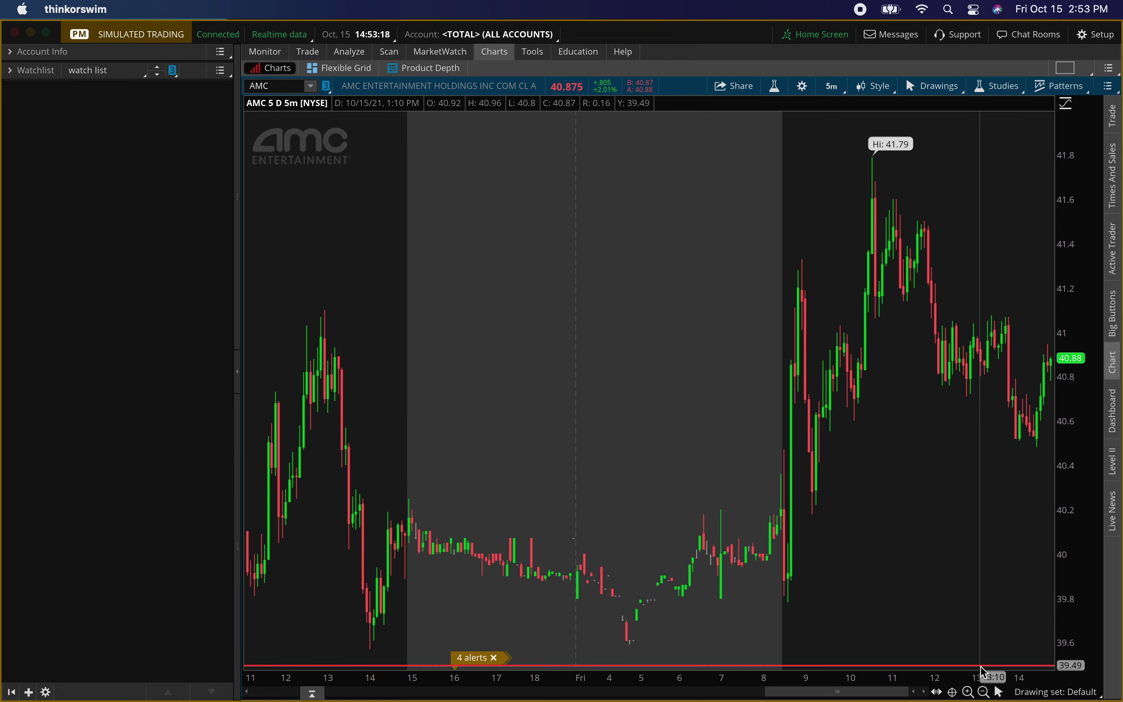
click(983, 693)
click(984, 692)
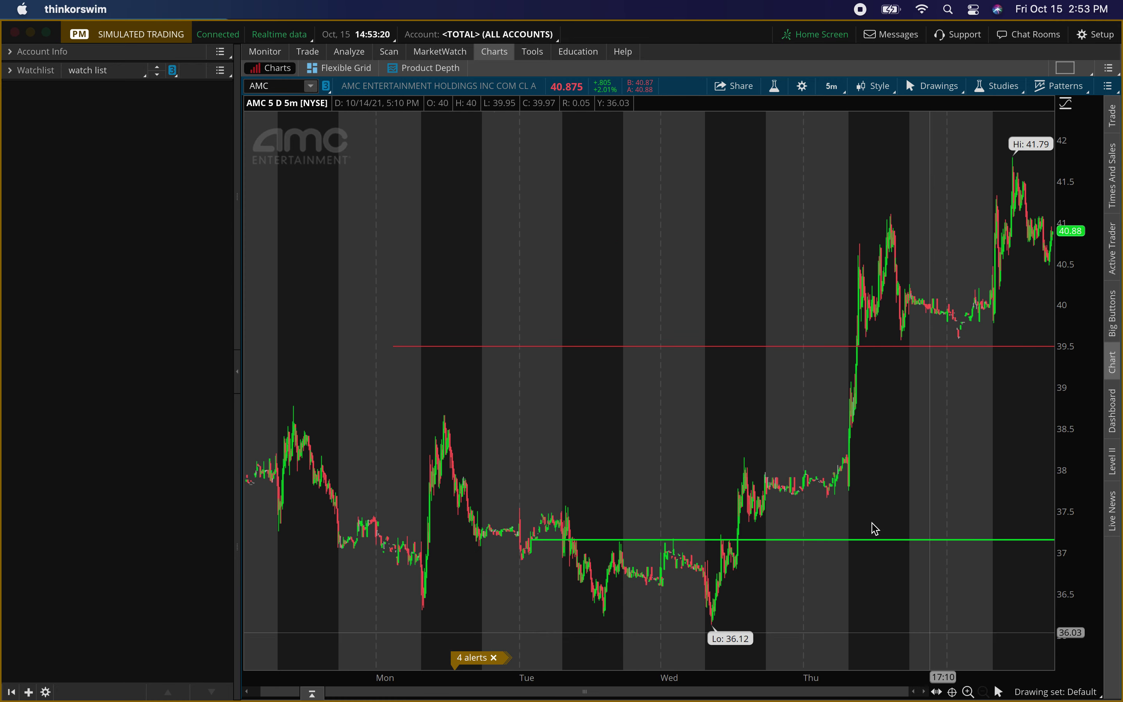
- Remove the red 39.49 and green 37.16 price level drawings from the AMC chart
right_click(649, 308)
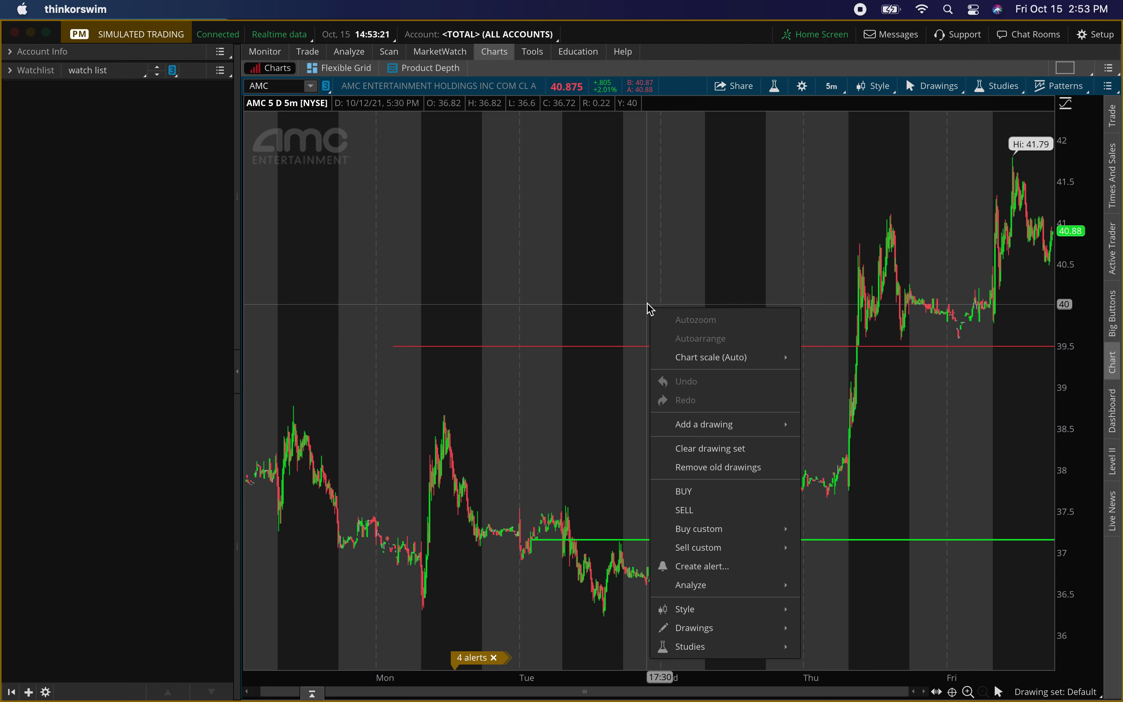
right_click(615, 341)
right_click(588, 345)
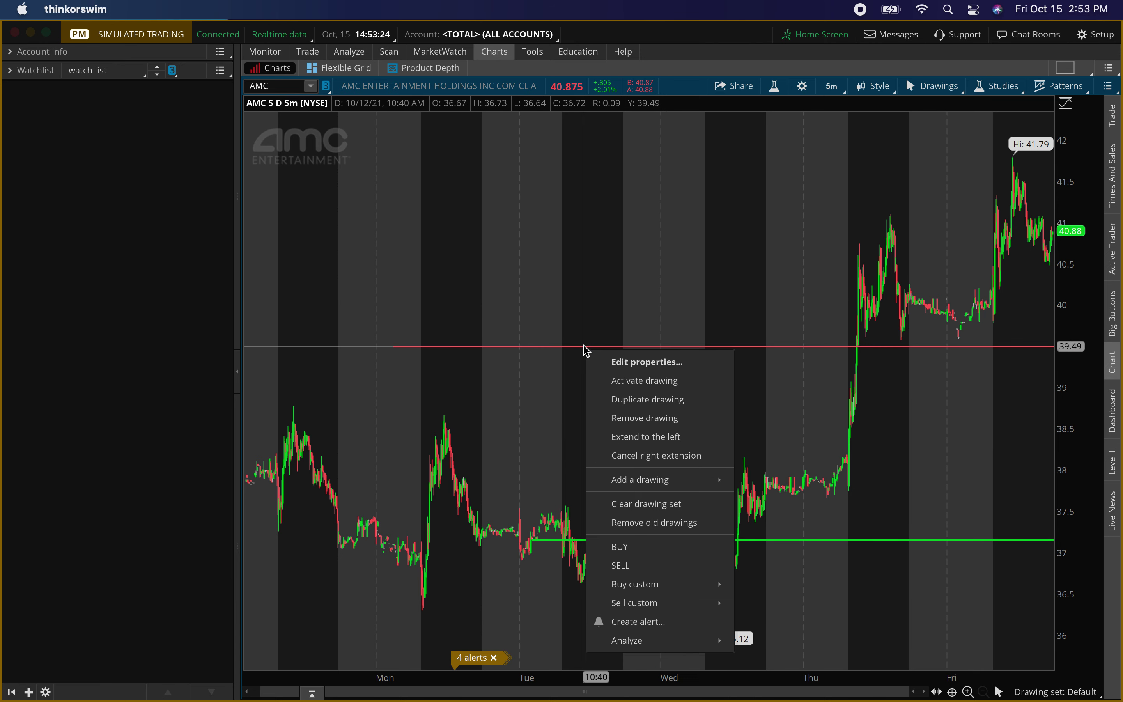
click(638, 424)
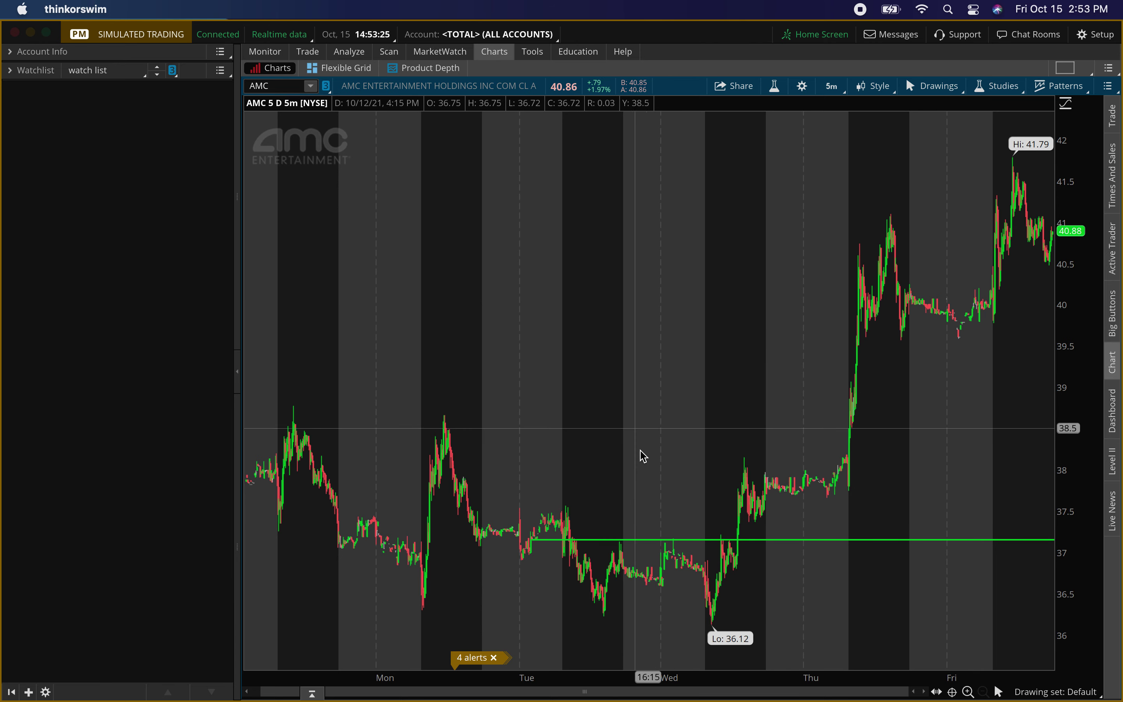
right_click(646, 539)
click(724, 464)
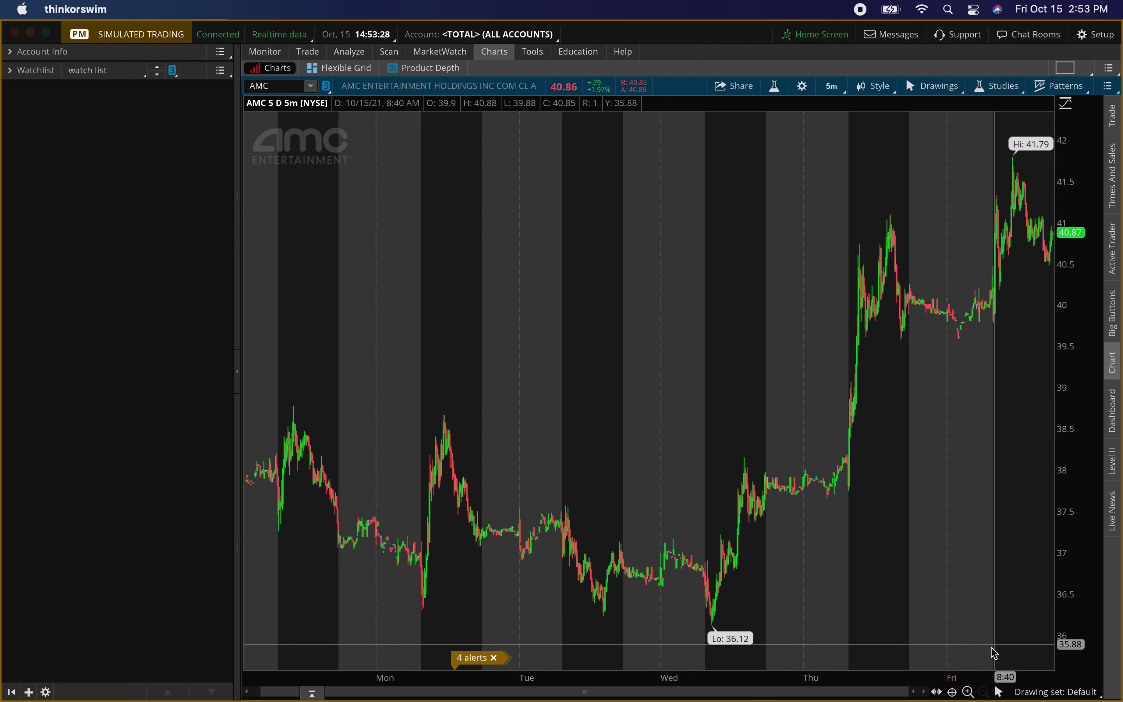
- Set a custom time frame of 90 days with 30 min aggregation period
click(831, 87)
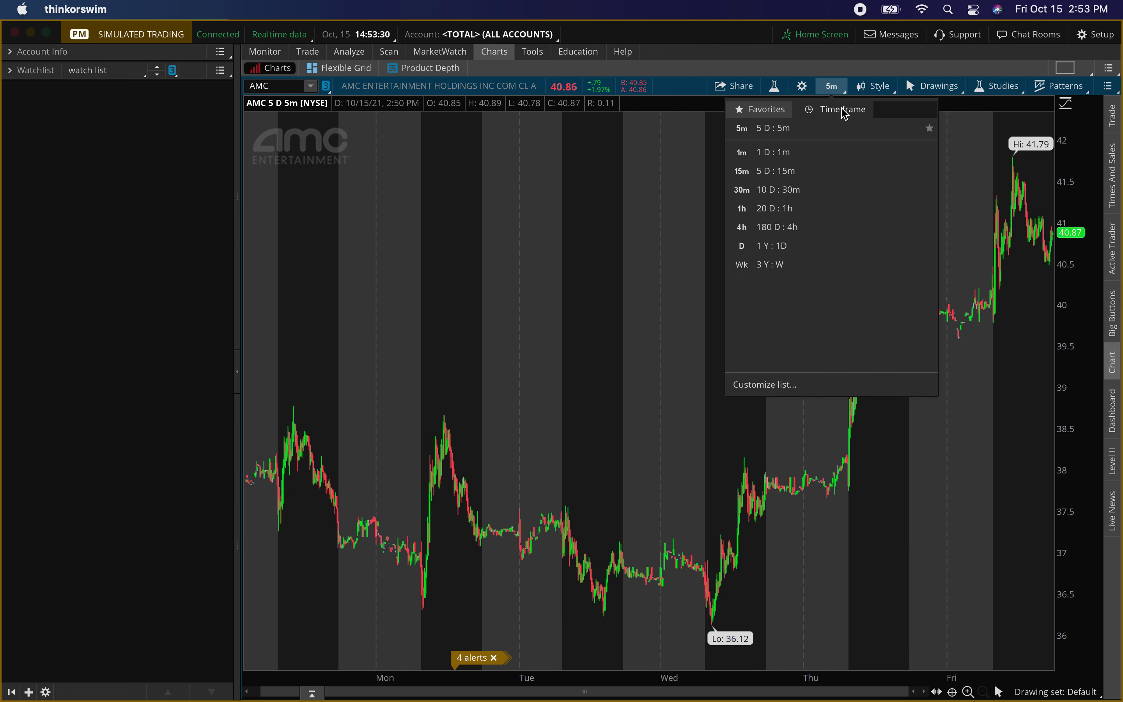
click(842, 110)
click(867, 194)
click(863, 312)
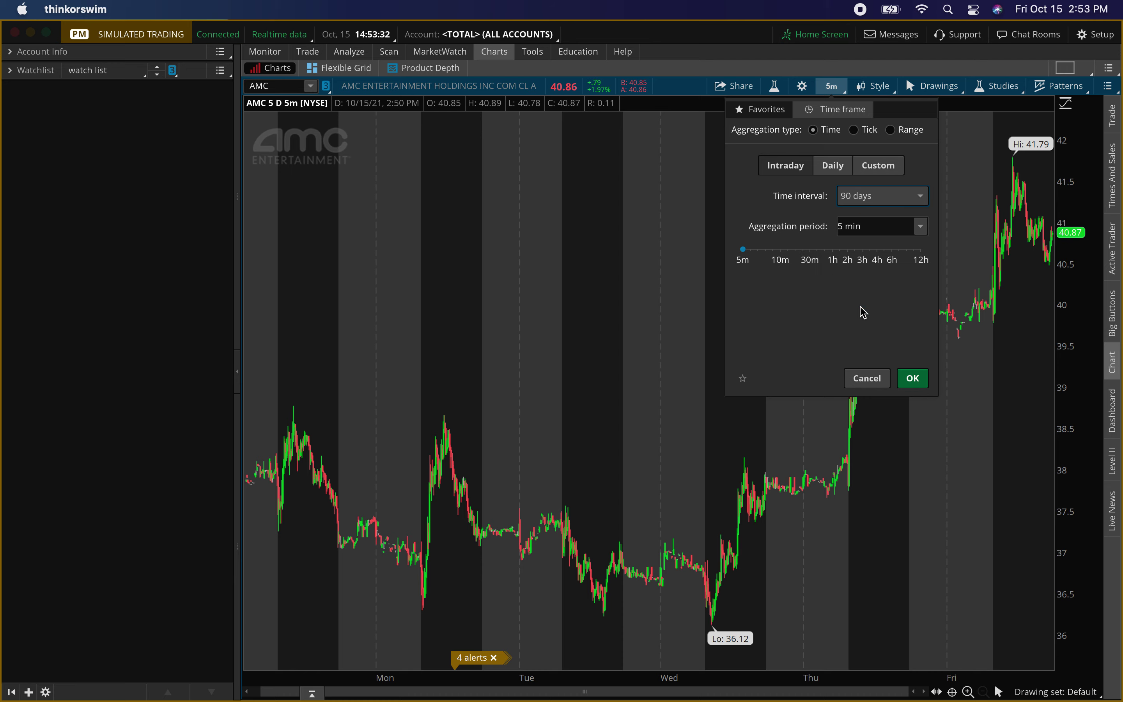
click(921, 226)
click(869, 326)
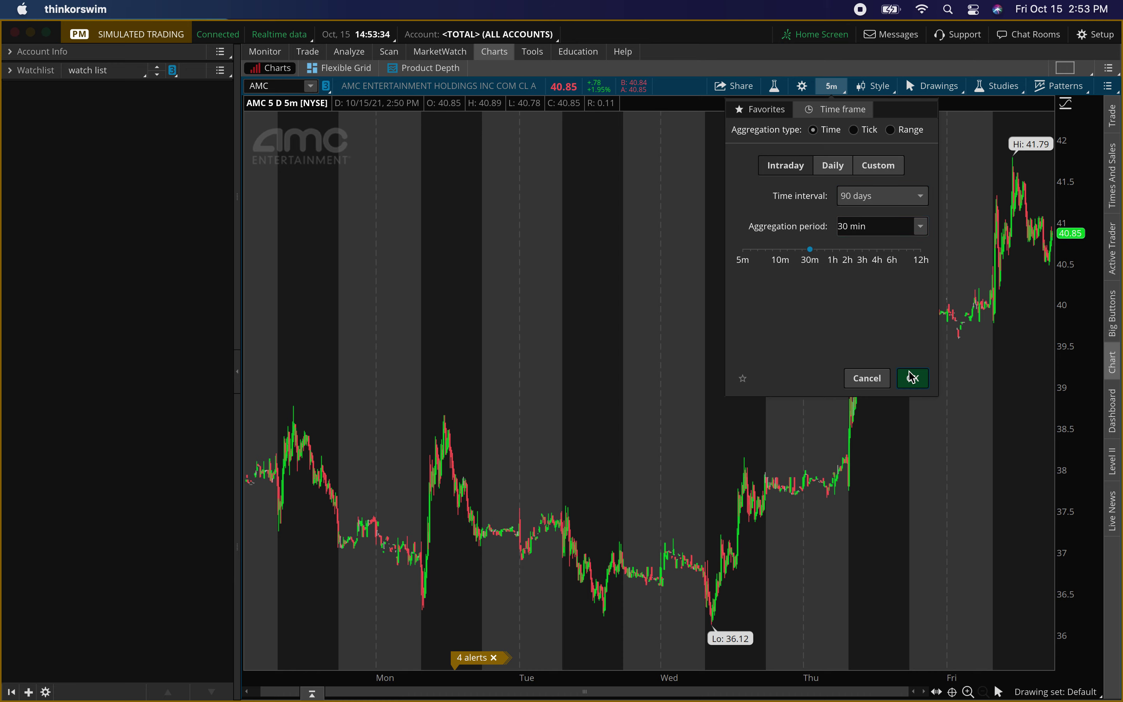
click(911, 378)
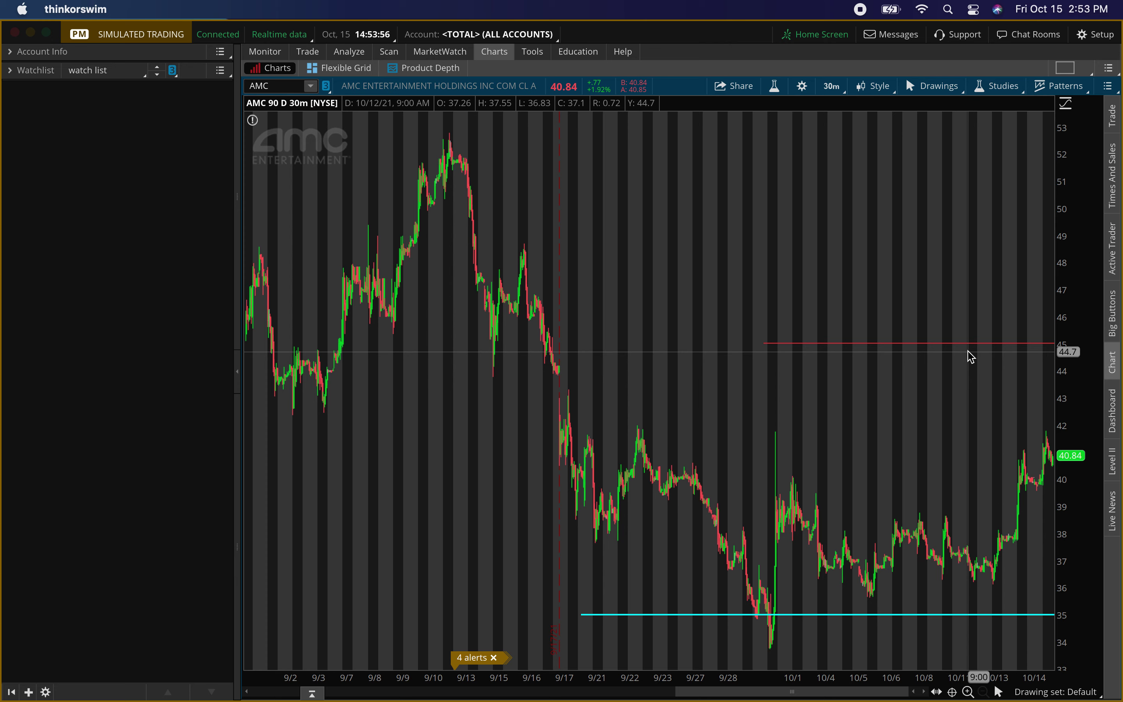
- Add a Price Level drawing near 39 and edit its value to 39.10 in its properties
right_click(1014, 511)
mouse_move(1012, 464)
click(947, 206)
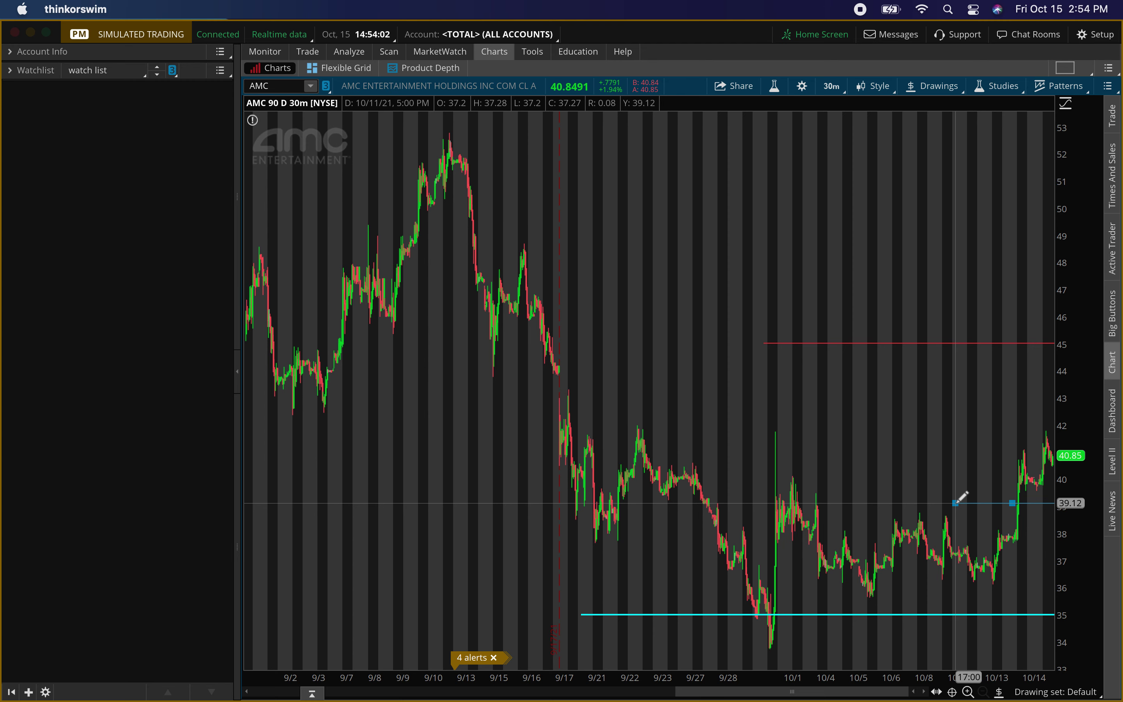
click(967, 503)
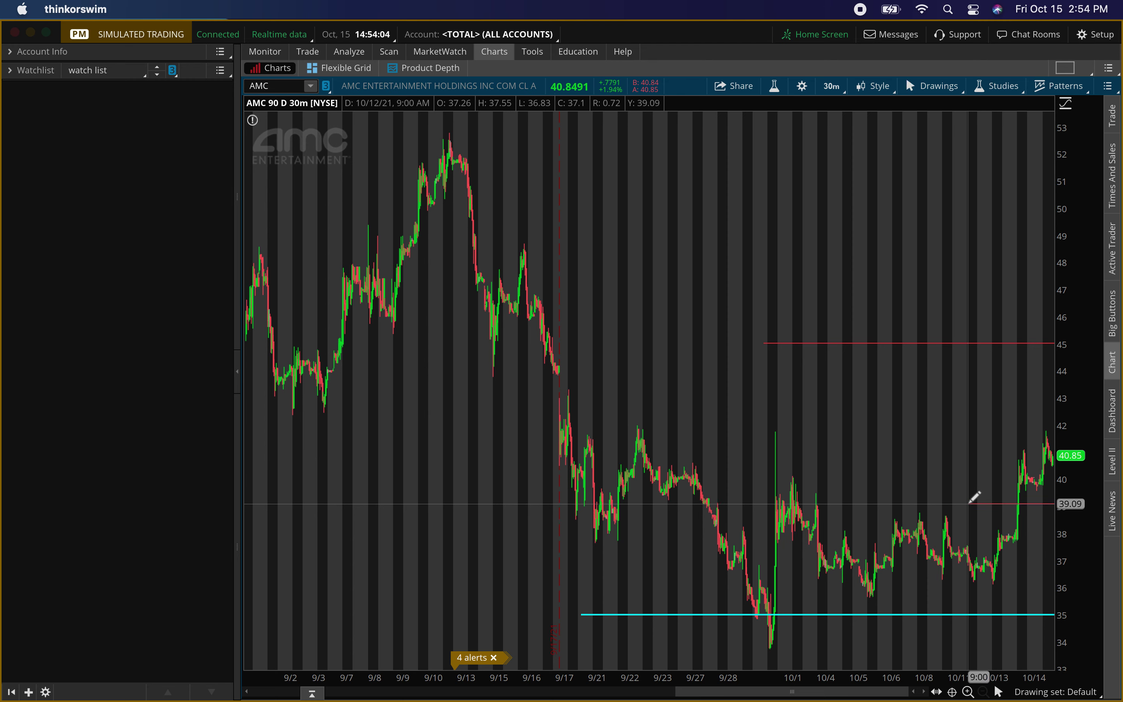
right_click(983, 505)
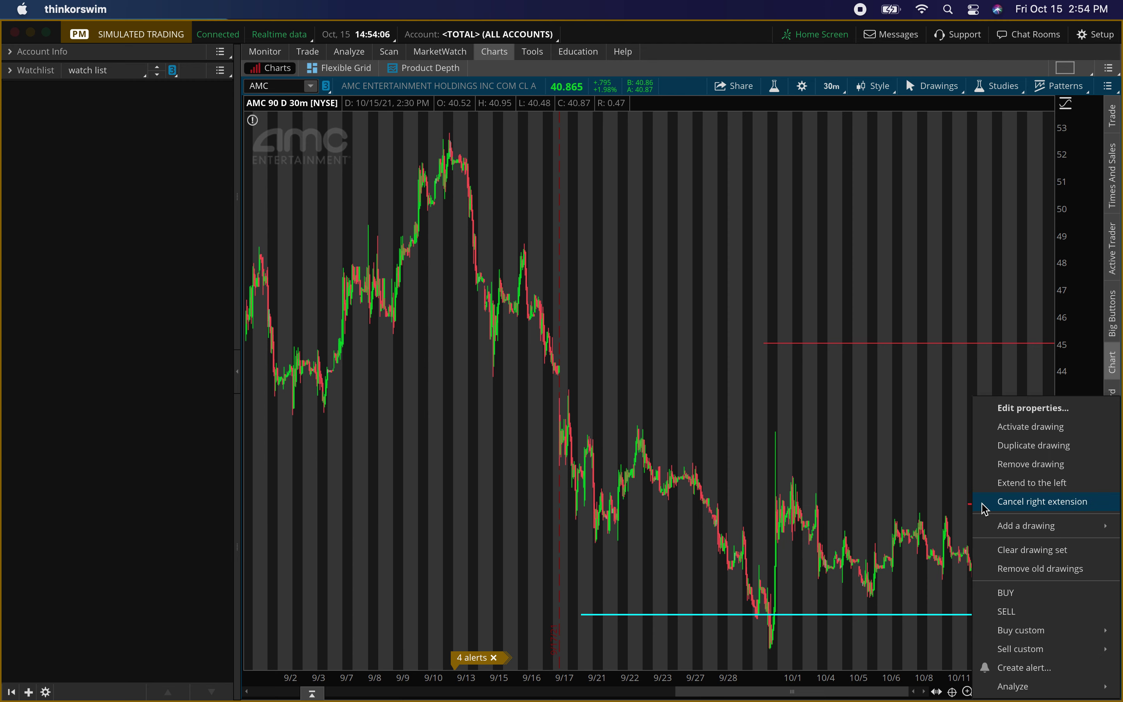
click(1016, 408)
click(430, 344)
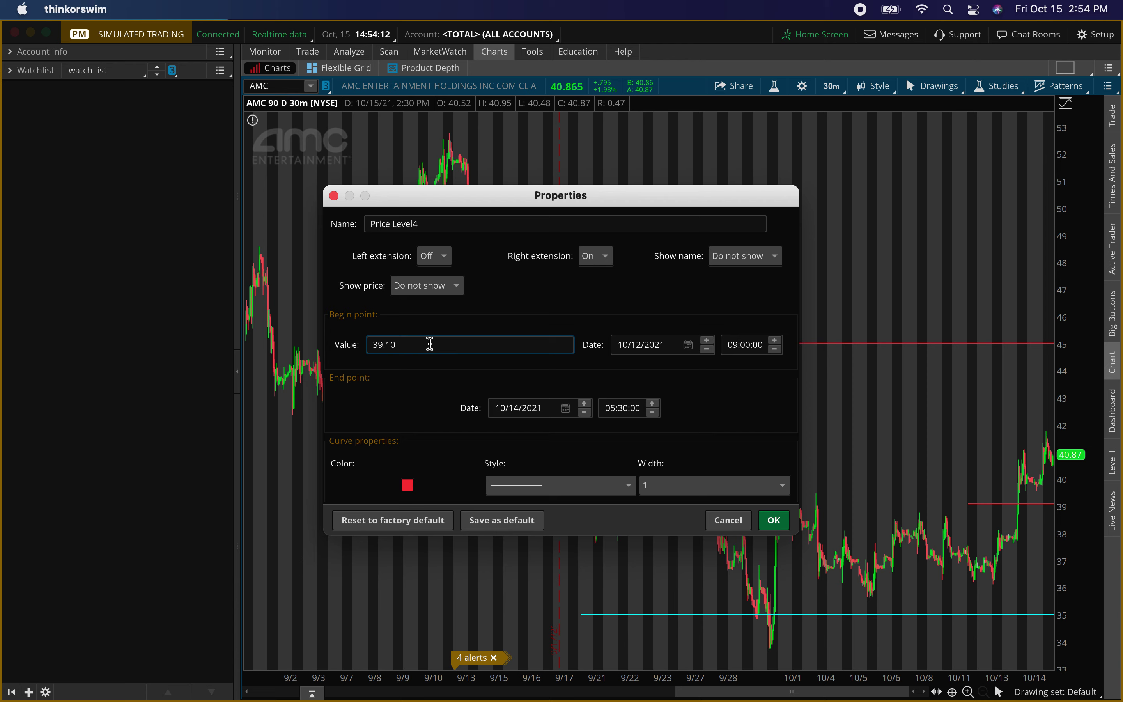
- Make the 39.10 price level line green with line width 2
click(408, 485)
click(415, 526)
click(701, 485)
click(649, 538)
click(774, 520)
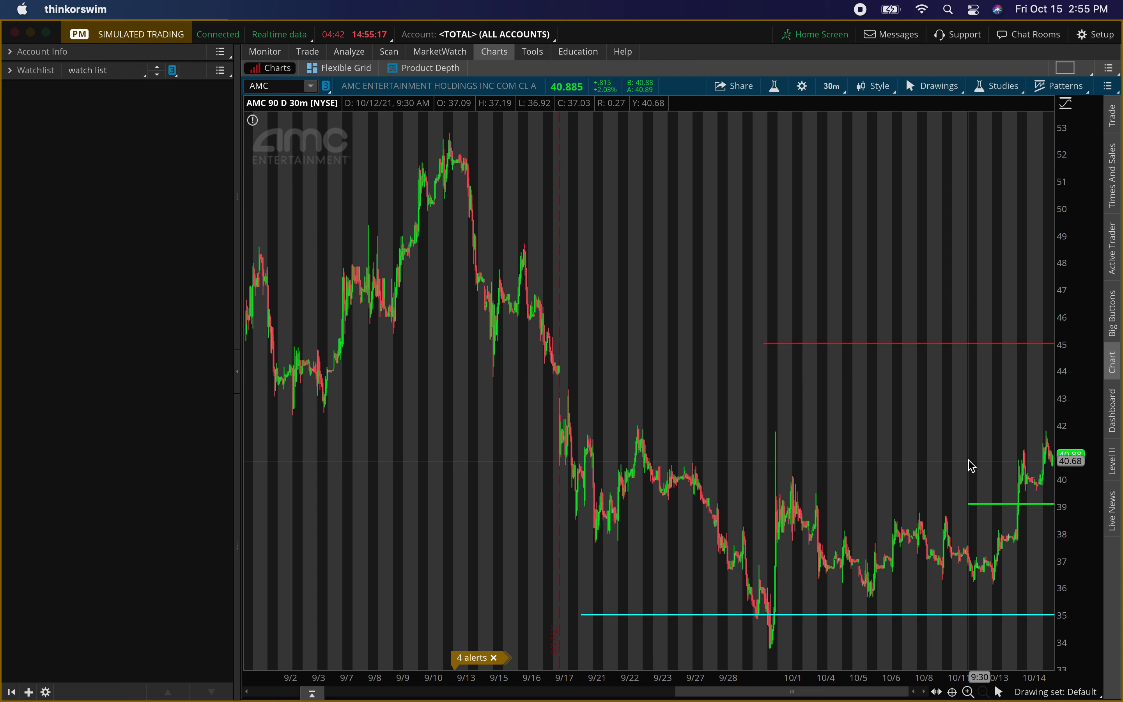
click(284, 86)
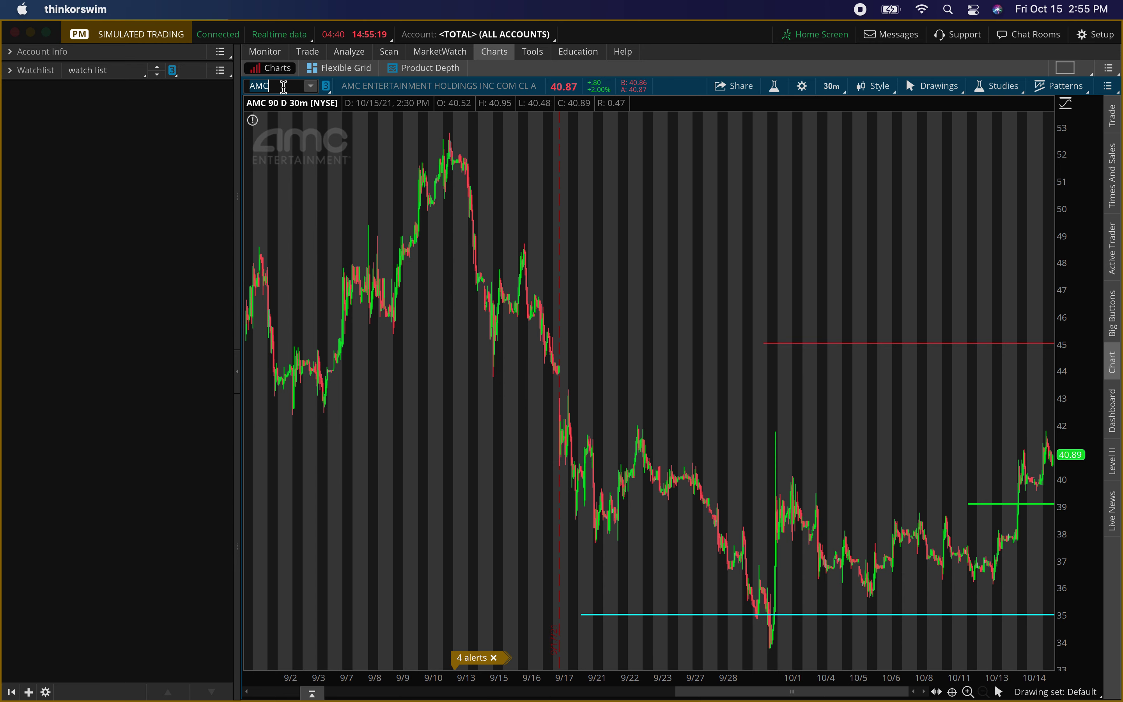
- Enter GME as the chart symbol to load GameStop
text(GME)
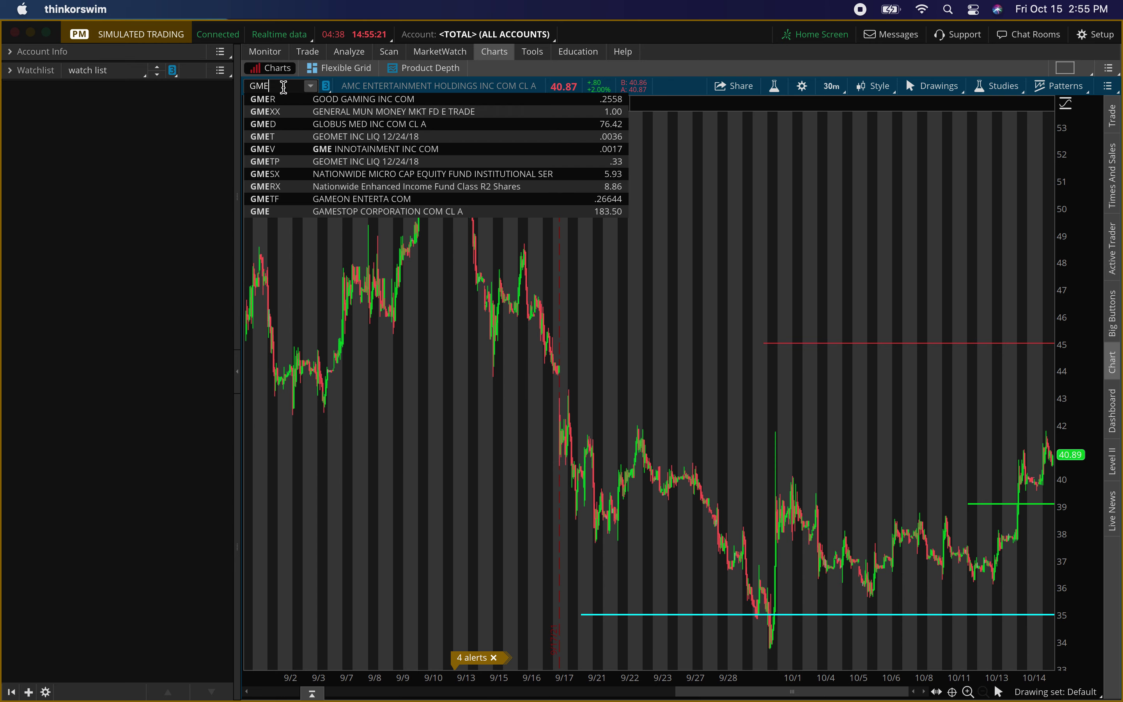
key(Return)
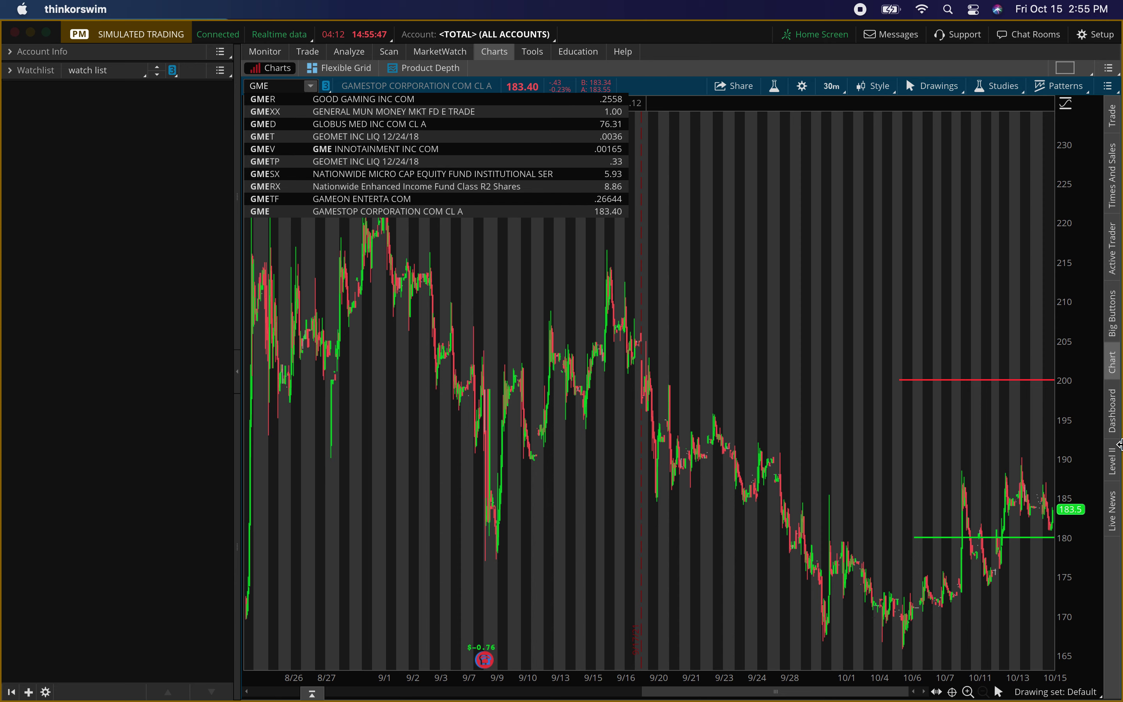
- Add a Price Level drawing near 208 on the GME chart
click(919, 337)
right_click(919, 337)
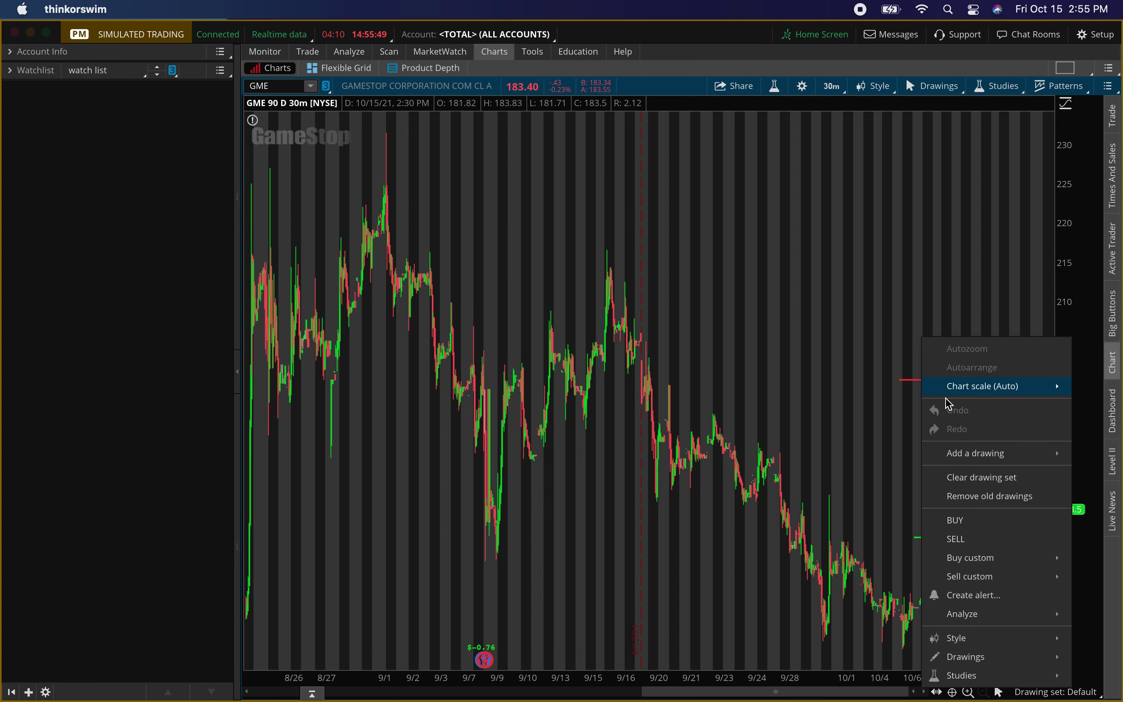
mouse_move(958, 451)
click(910, 201)
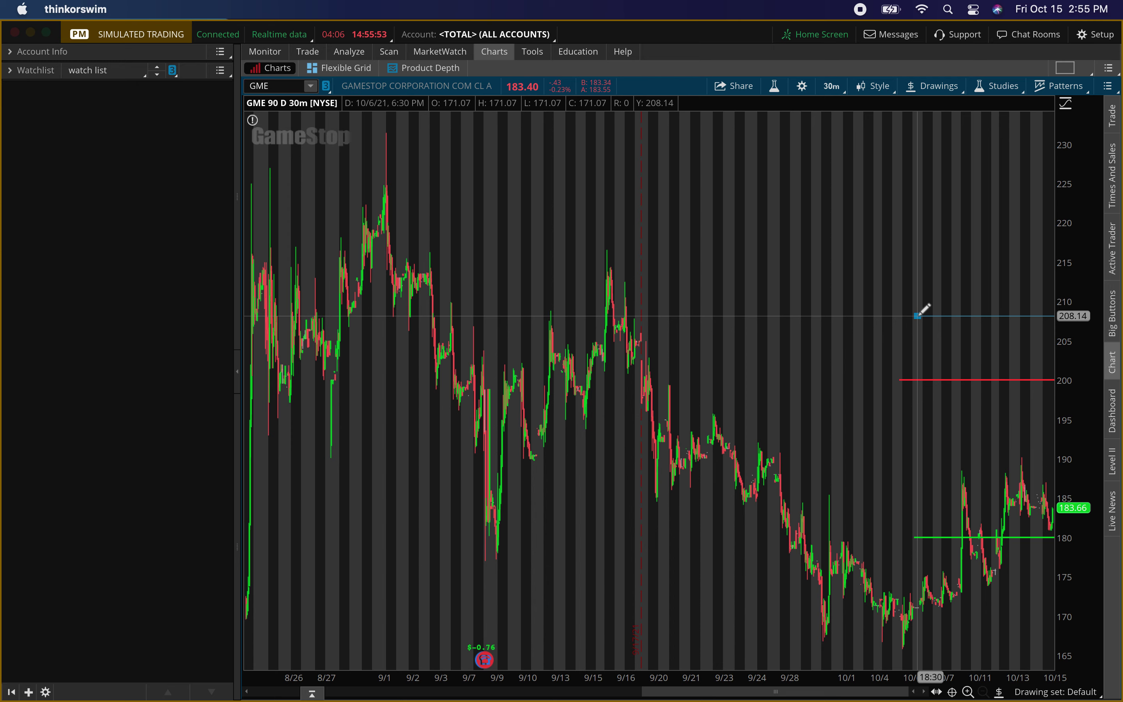
click(919, 316)
- Set the new line's value to exactly 208 with width 2
right_click(927, 319)
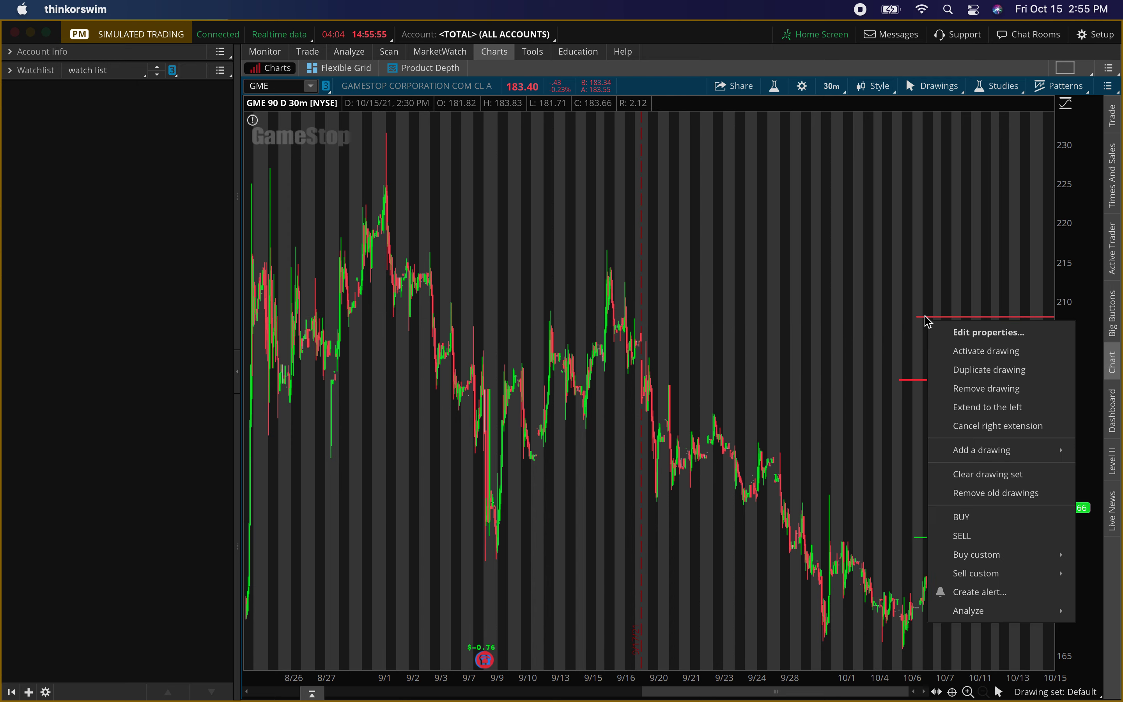
click(956, 333)
click(530, 344)
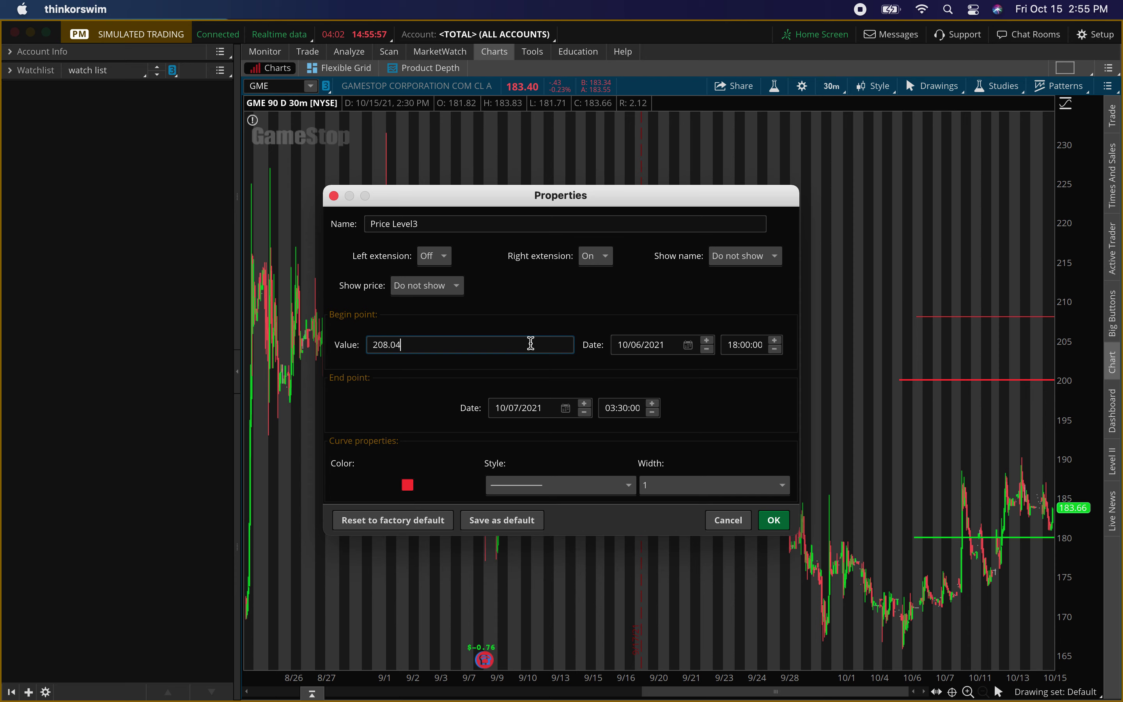
click(690, 494)
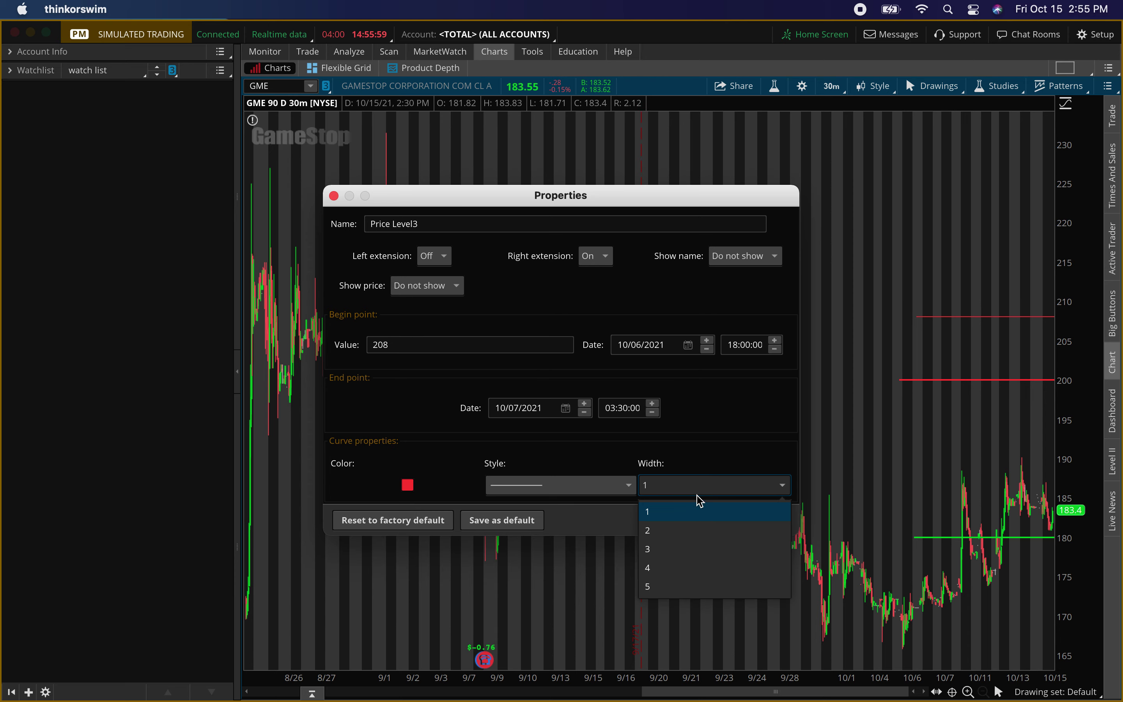
click(657, 531)
click(774, 521)
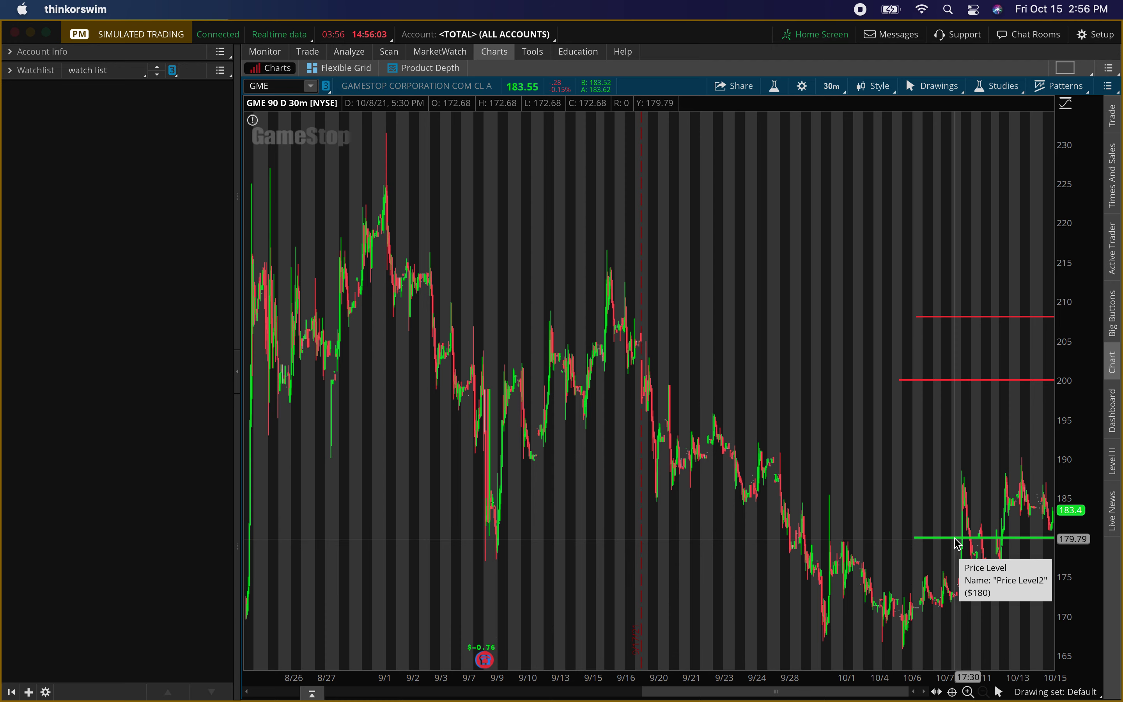
- Switch GME to 5 D : 5m and zoom in on Wednesday's session
click(831, 83)
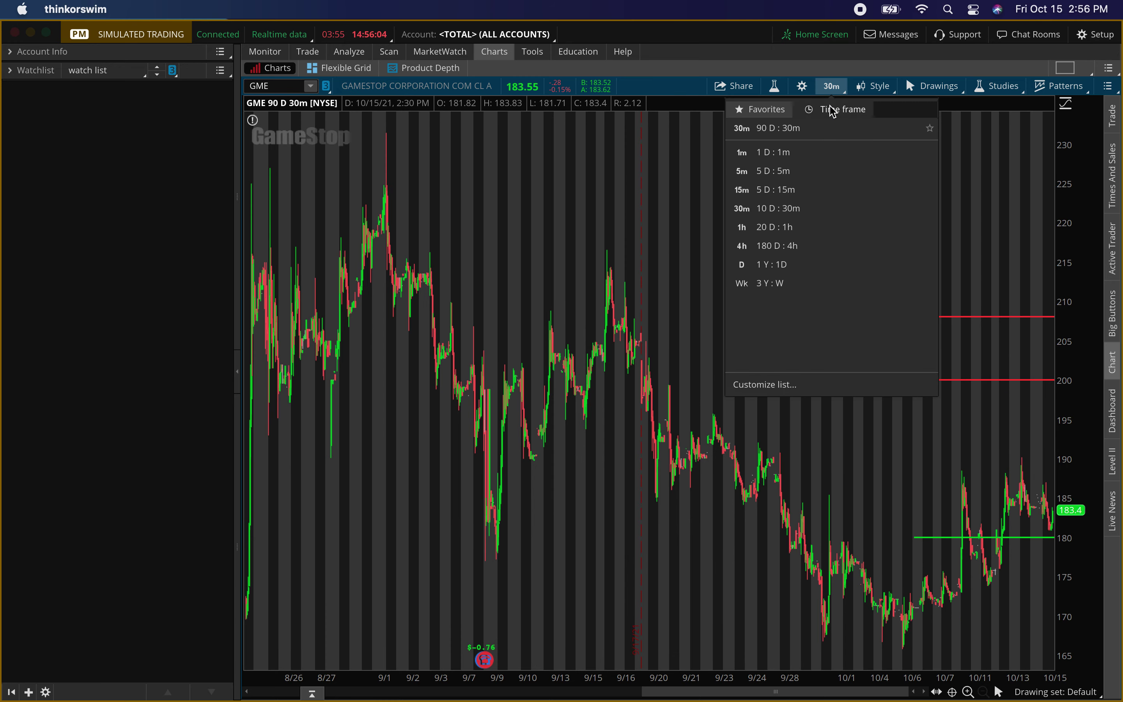
click(792, 173)
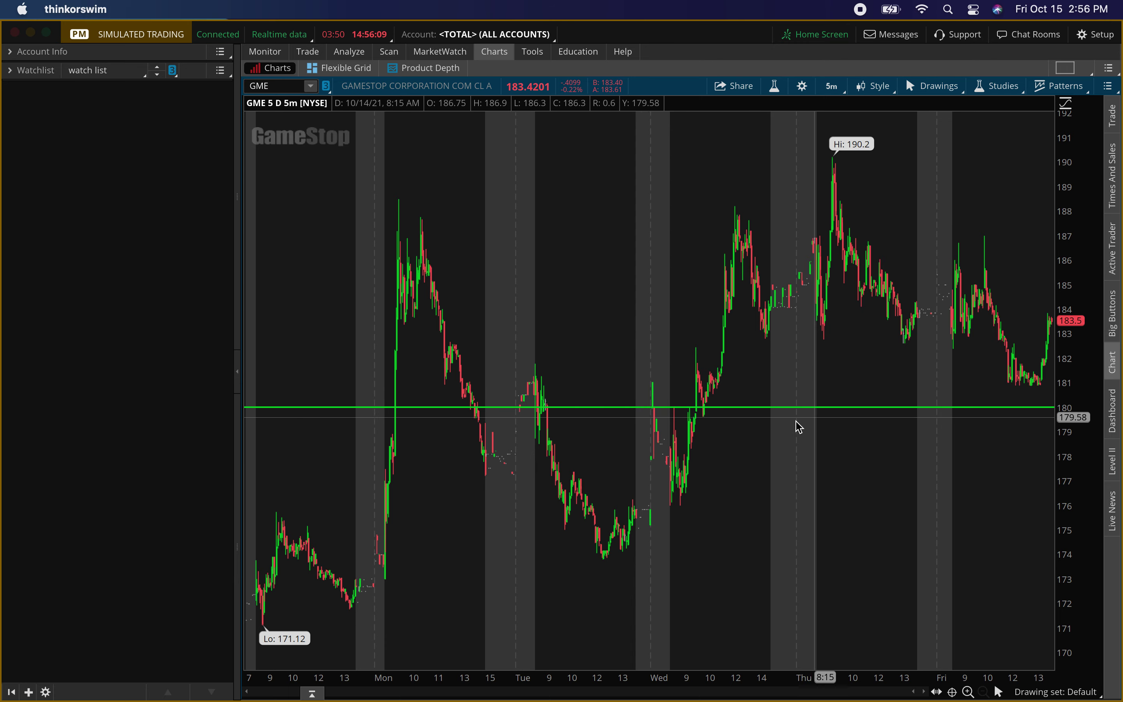
drag(659, 453, 767, 460)
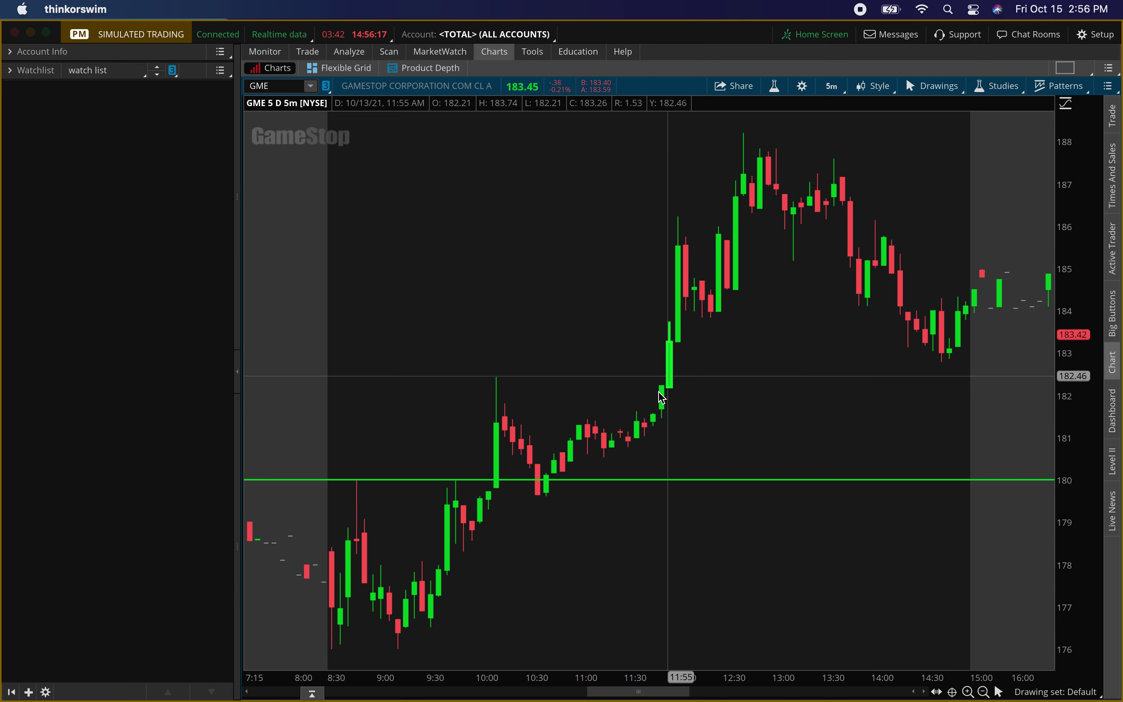
- Draw a trendline from 10:45 to about 12:55, then remove it
right_click(553, 474)
mouse_move(643, 514)
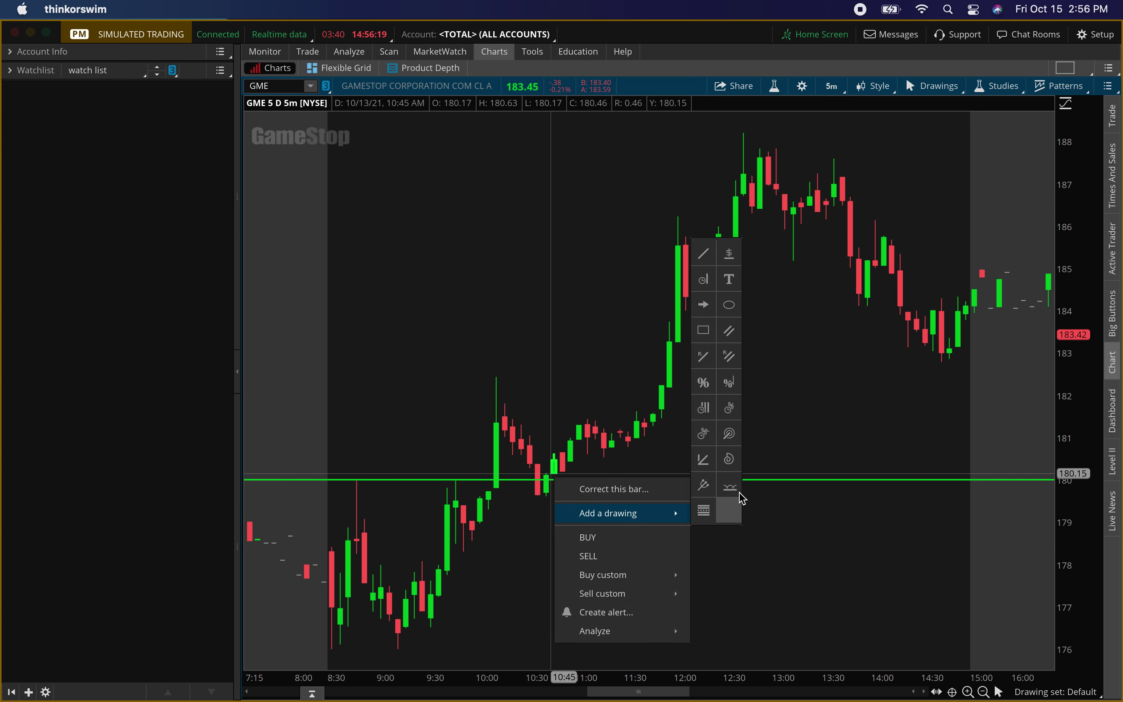
click(703, 253)
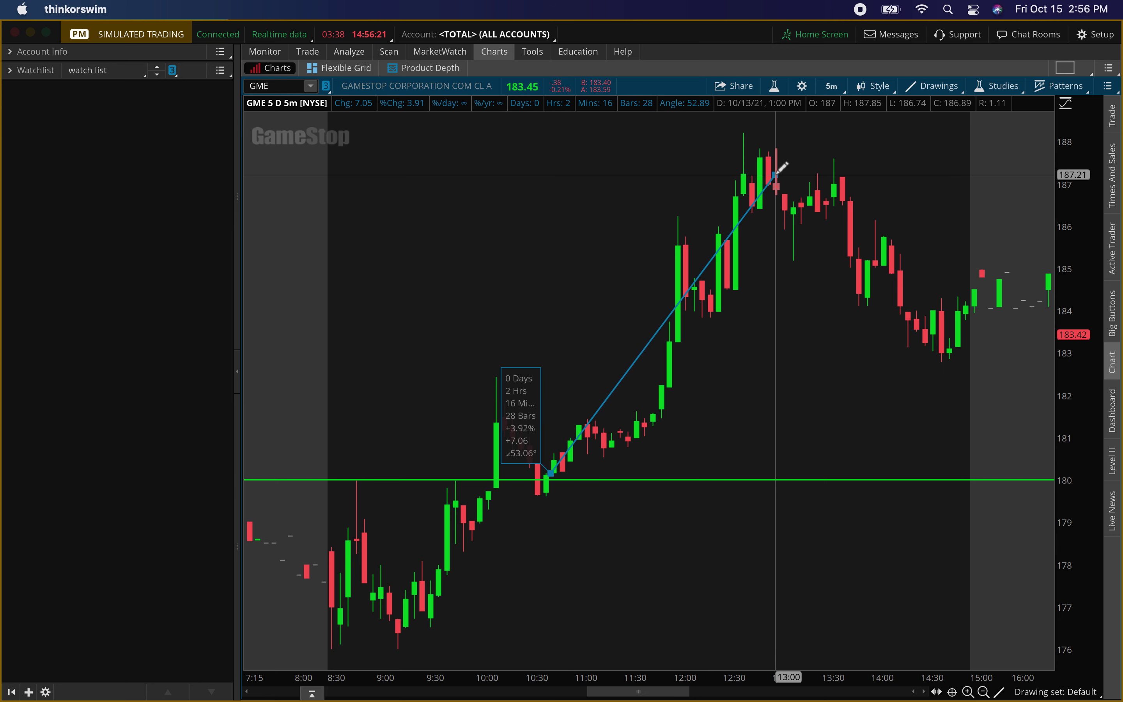
click(795, 384)
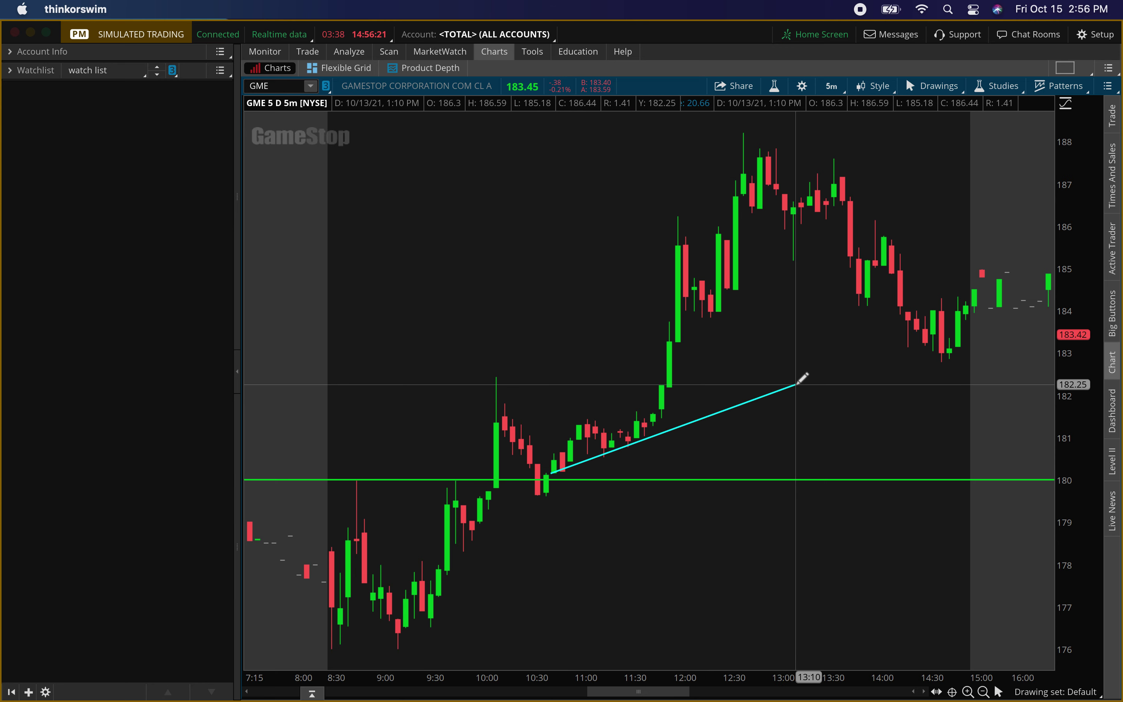
right_click(771, 398)
click(824, 447)
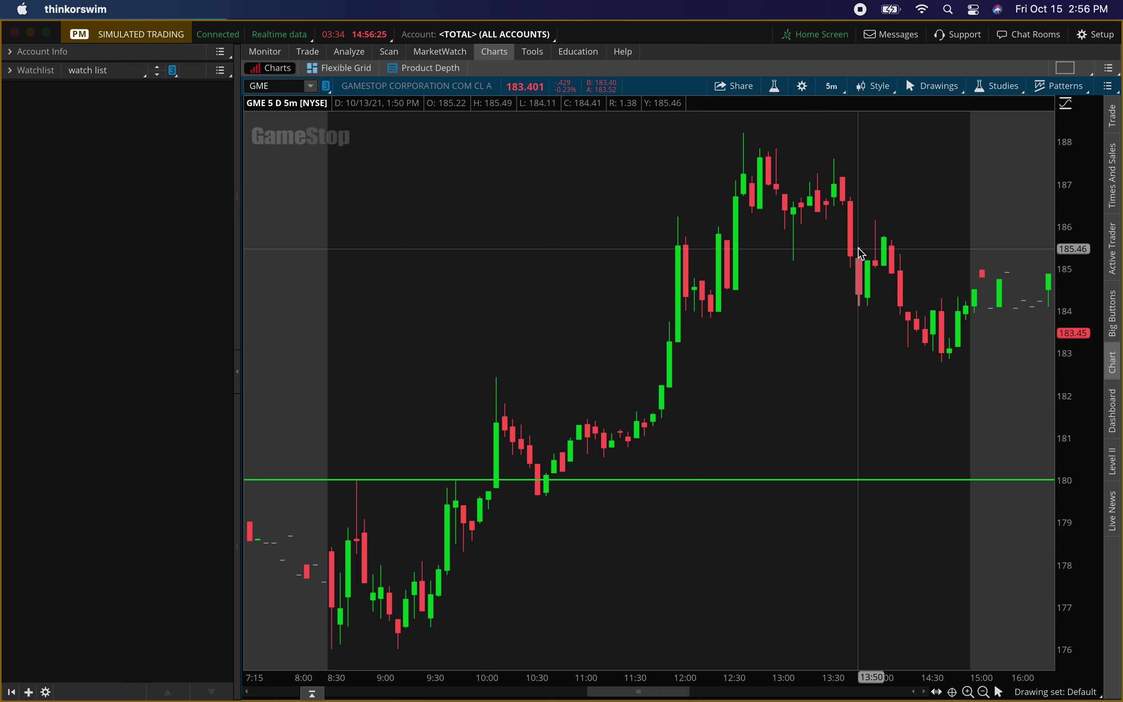
click(832, 86)
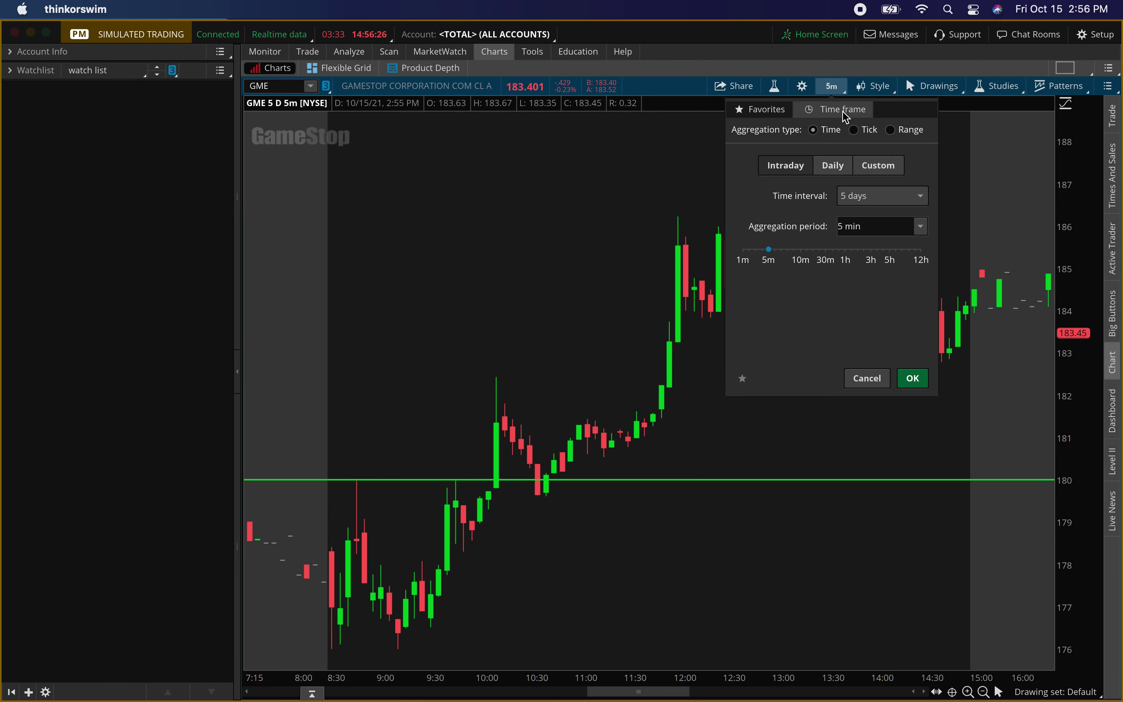
- Set the GME time frame to a 90-day interval with 30 min bars
click(876, 204)
click(859, 313)
click(920, 227)
click(861, 327)
click(913, 379)
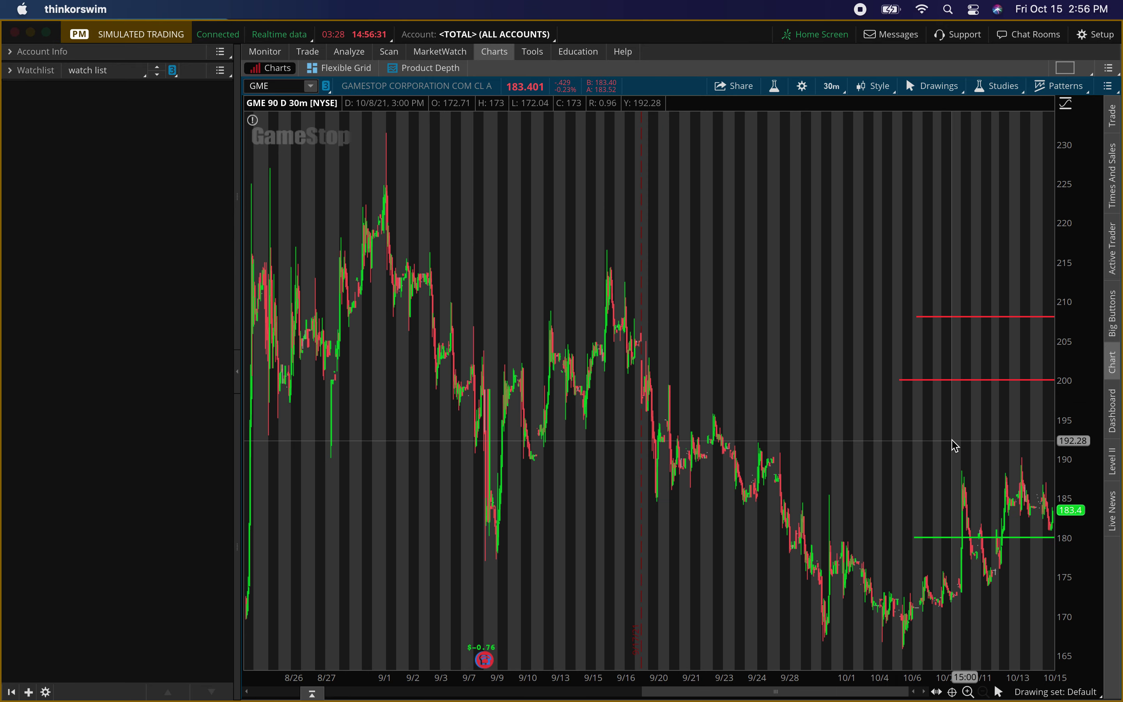
right_click(1012, 542)
- Change the green $180 level line on the GME chart to width 1 in its properties
click(1023, 411)
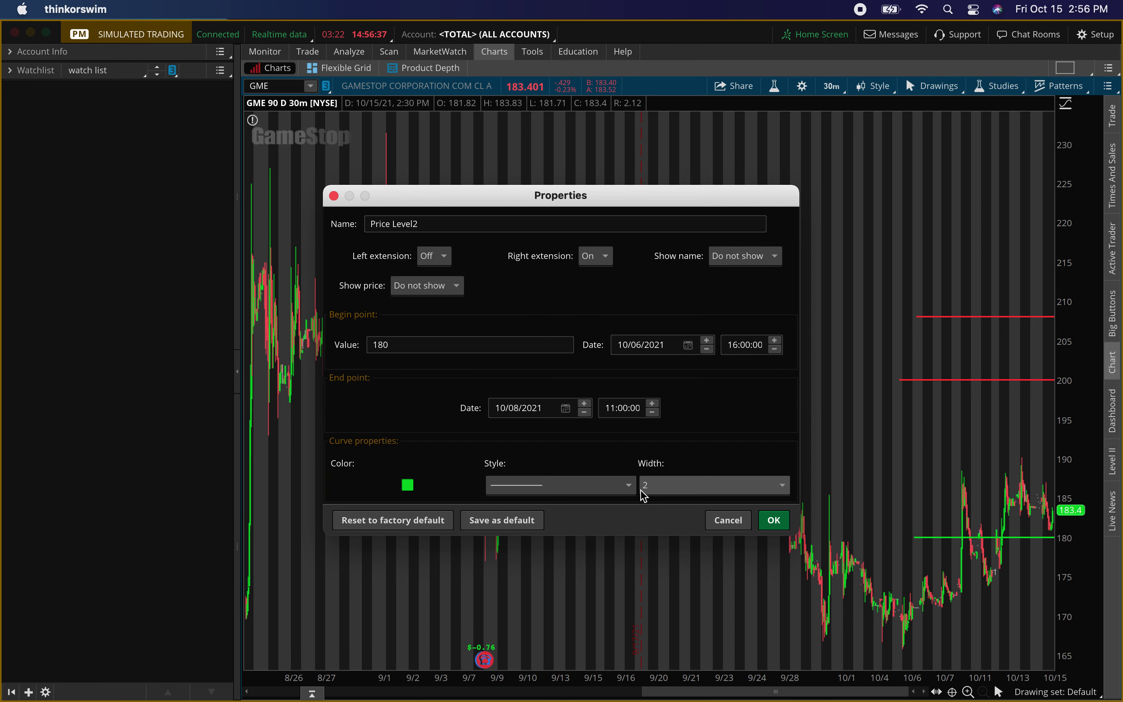
click(676, 492)
click(650, 512)
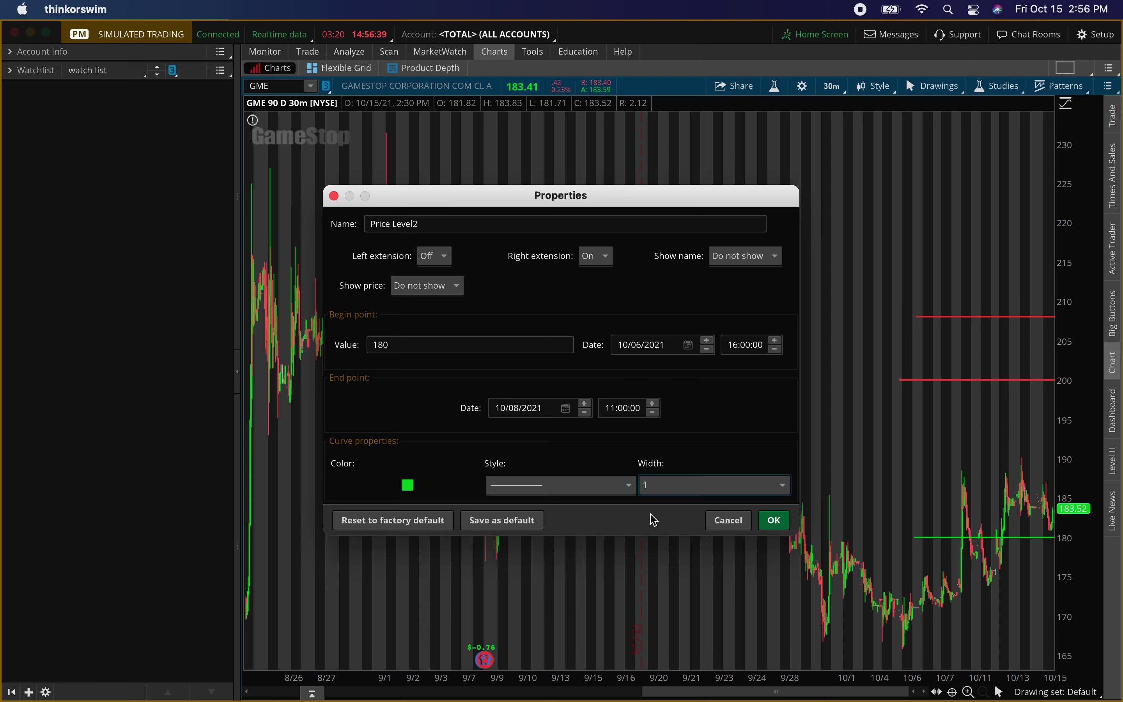
click(774, 519)
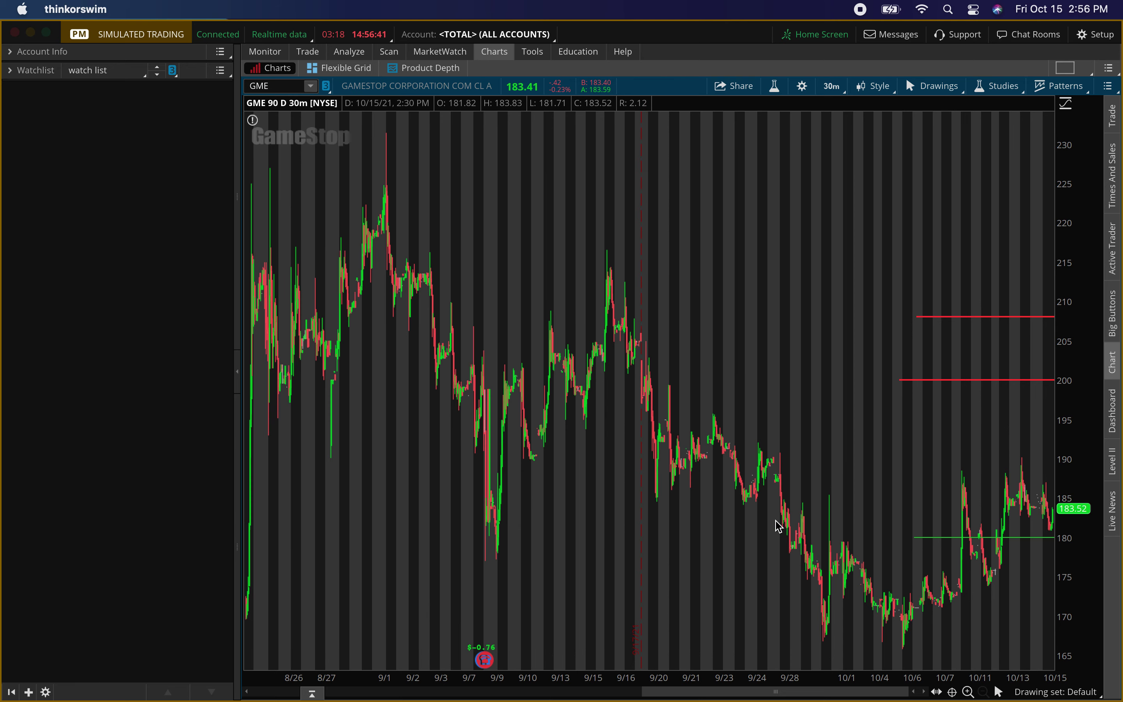